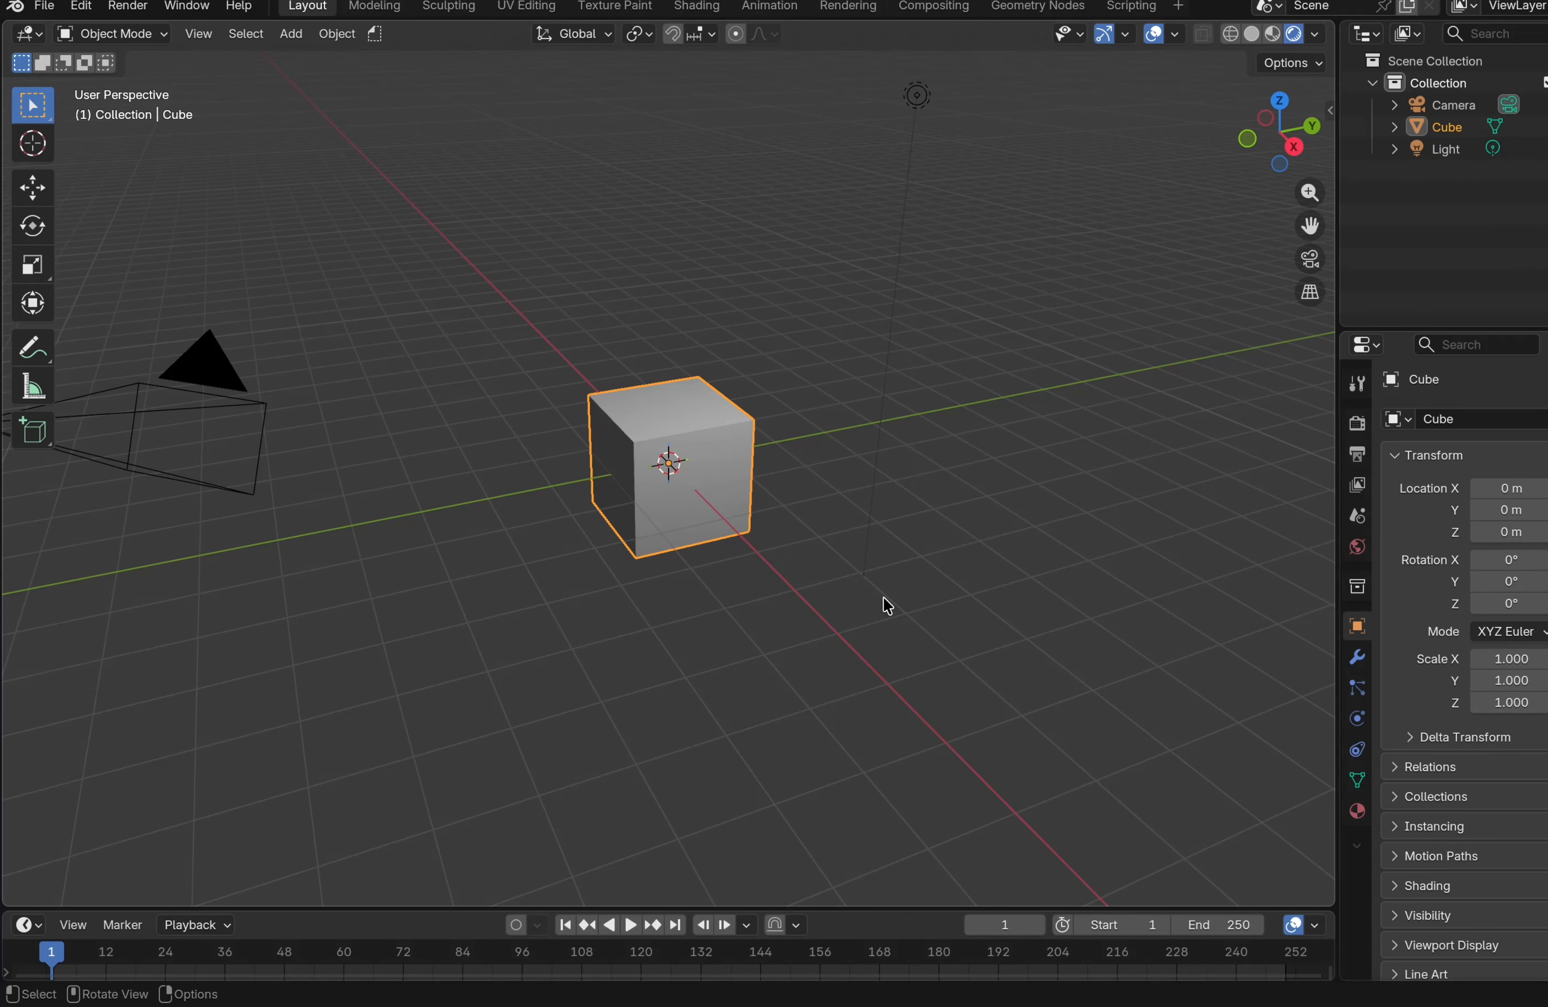
# Enlarge the timeline area and switch it to the Shader Editor
pyautogui.moveTo(725, 908); pyautogui.dragTo(742, 684)
pyautogui.click(26, 701)
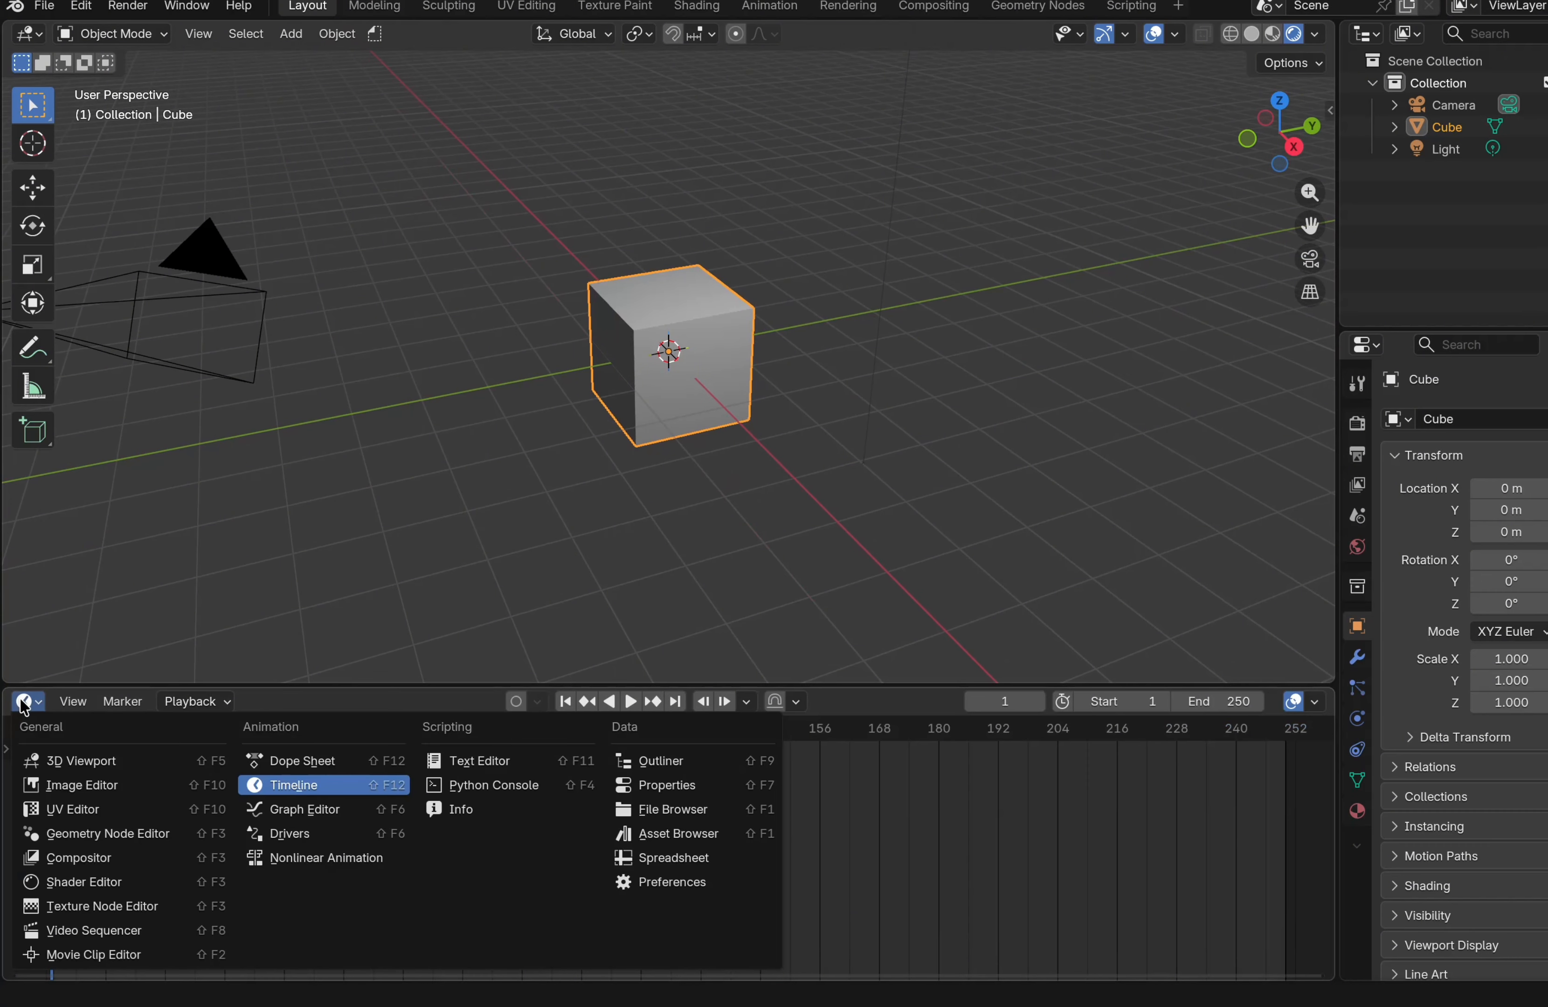
pyautogui.click(96, 889)
pyautogui.moveTo(649, 684); pyautogui.dragTo(638, 533)
pyautogui.scroll(5, 670, 789)
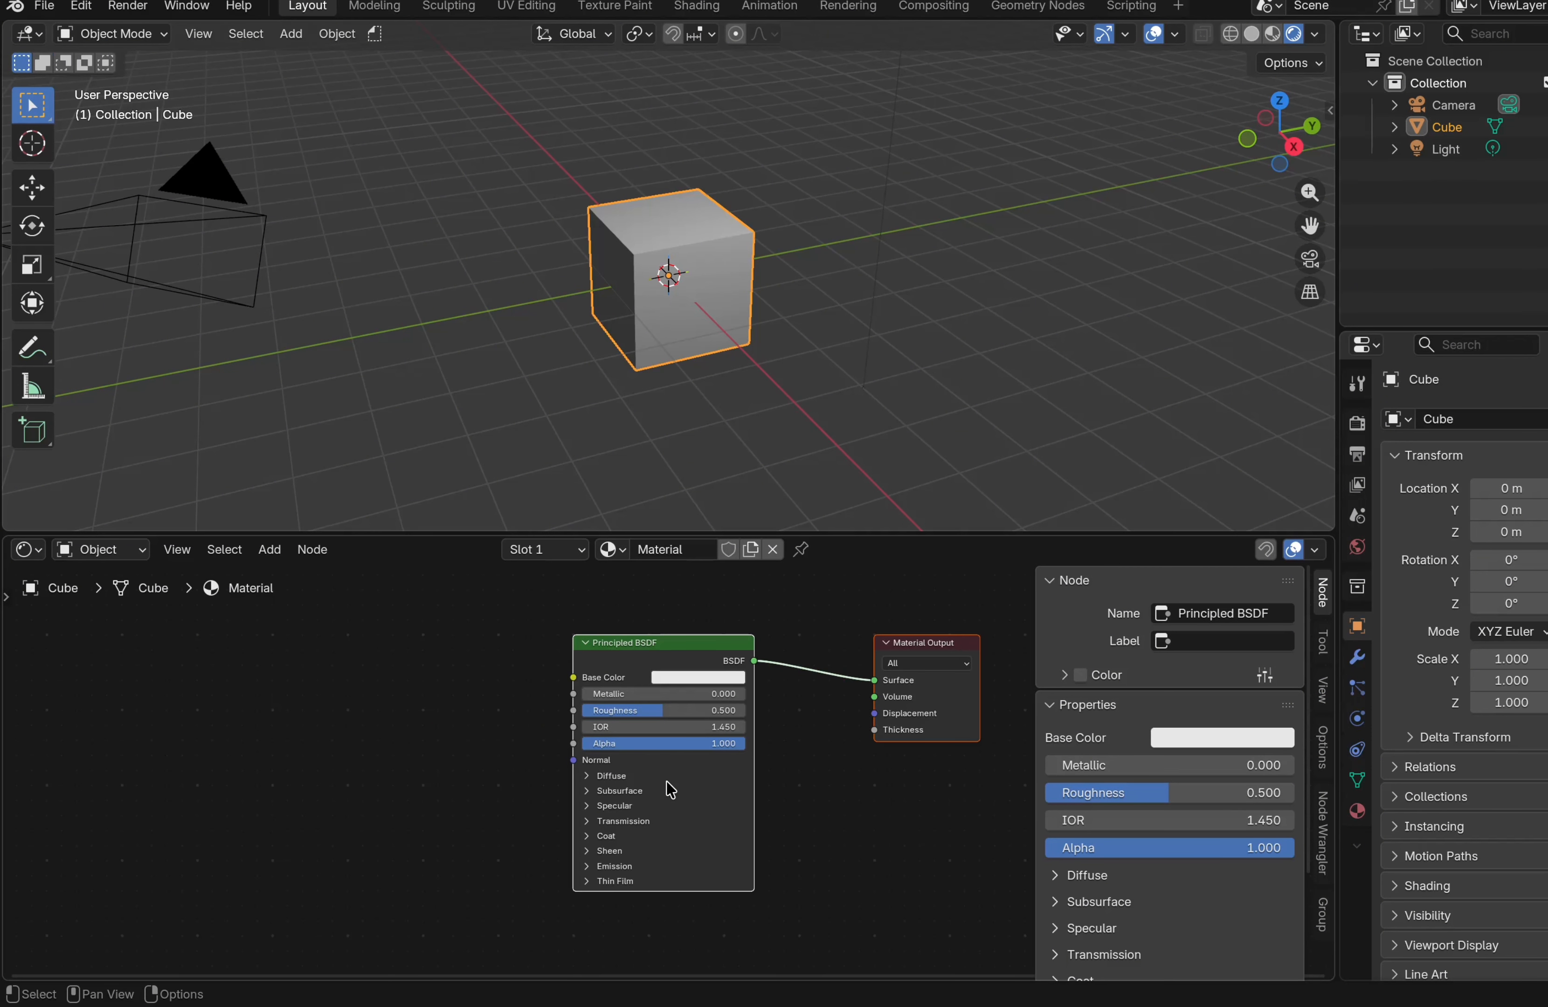
# Tint the Principled BSDF base color light blue by lowering its red value
pyautogui.click(697, 677)
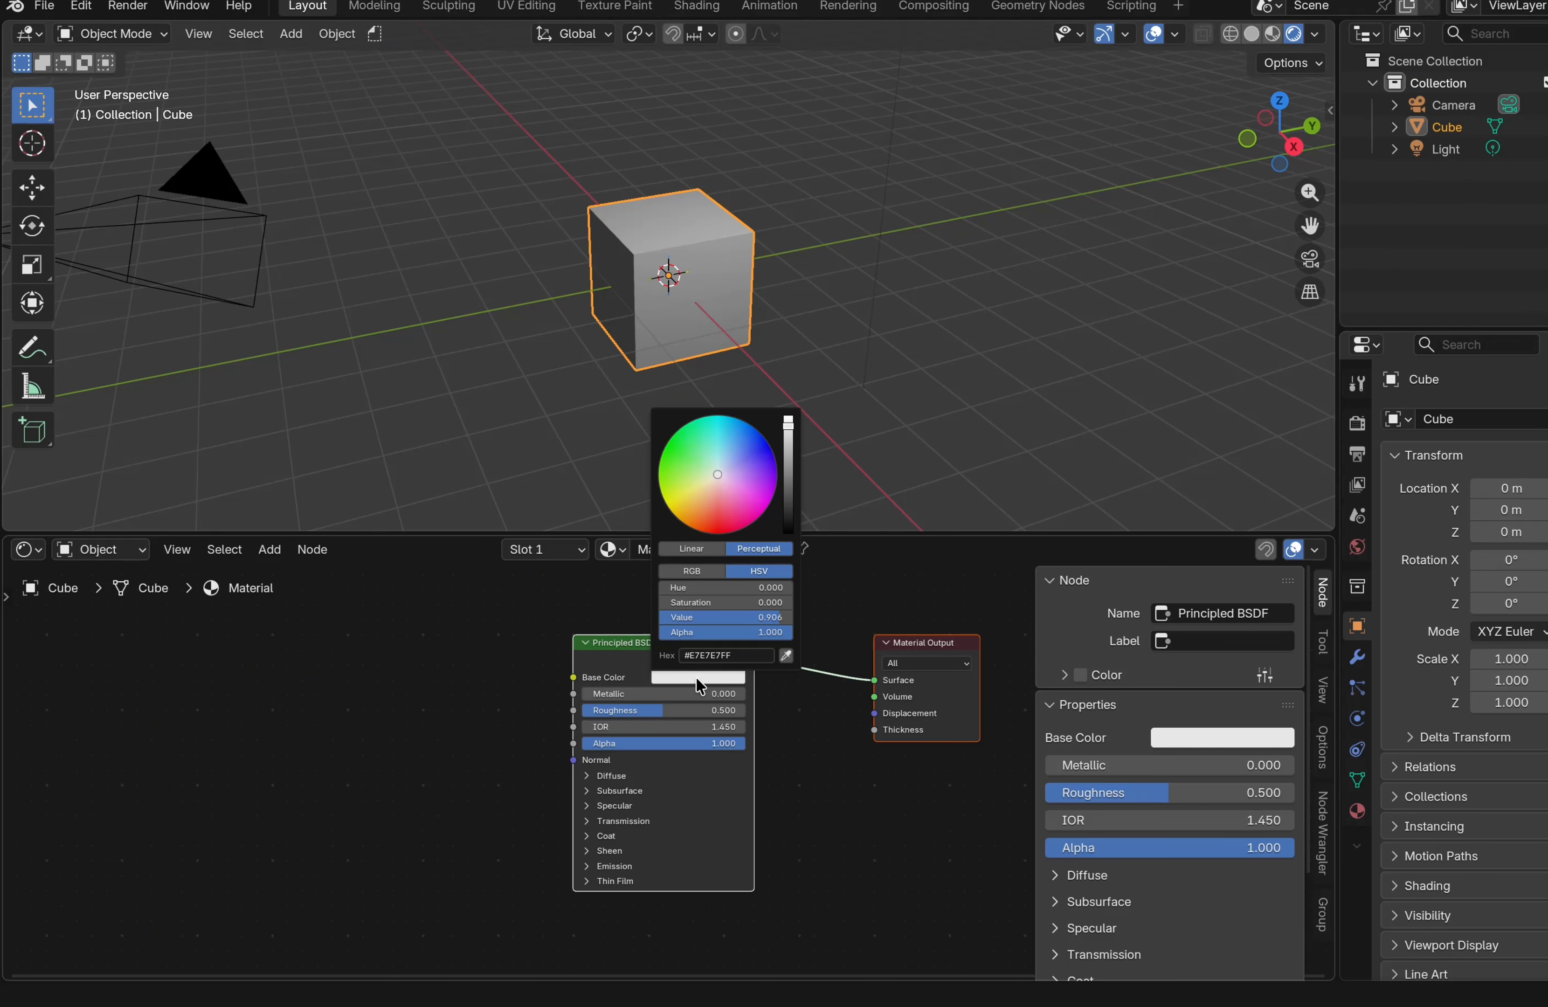
pyautogui.click(694, 571)
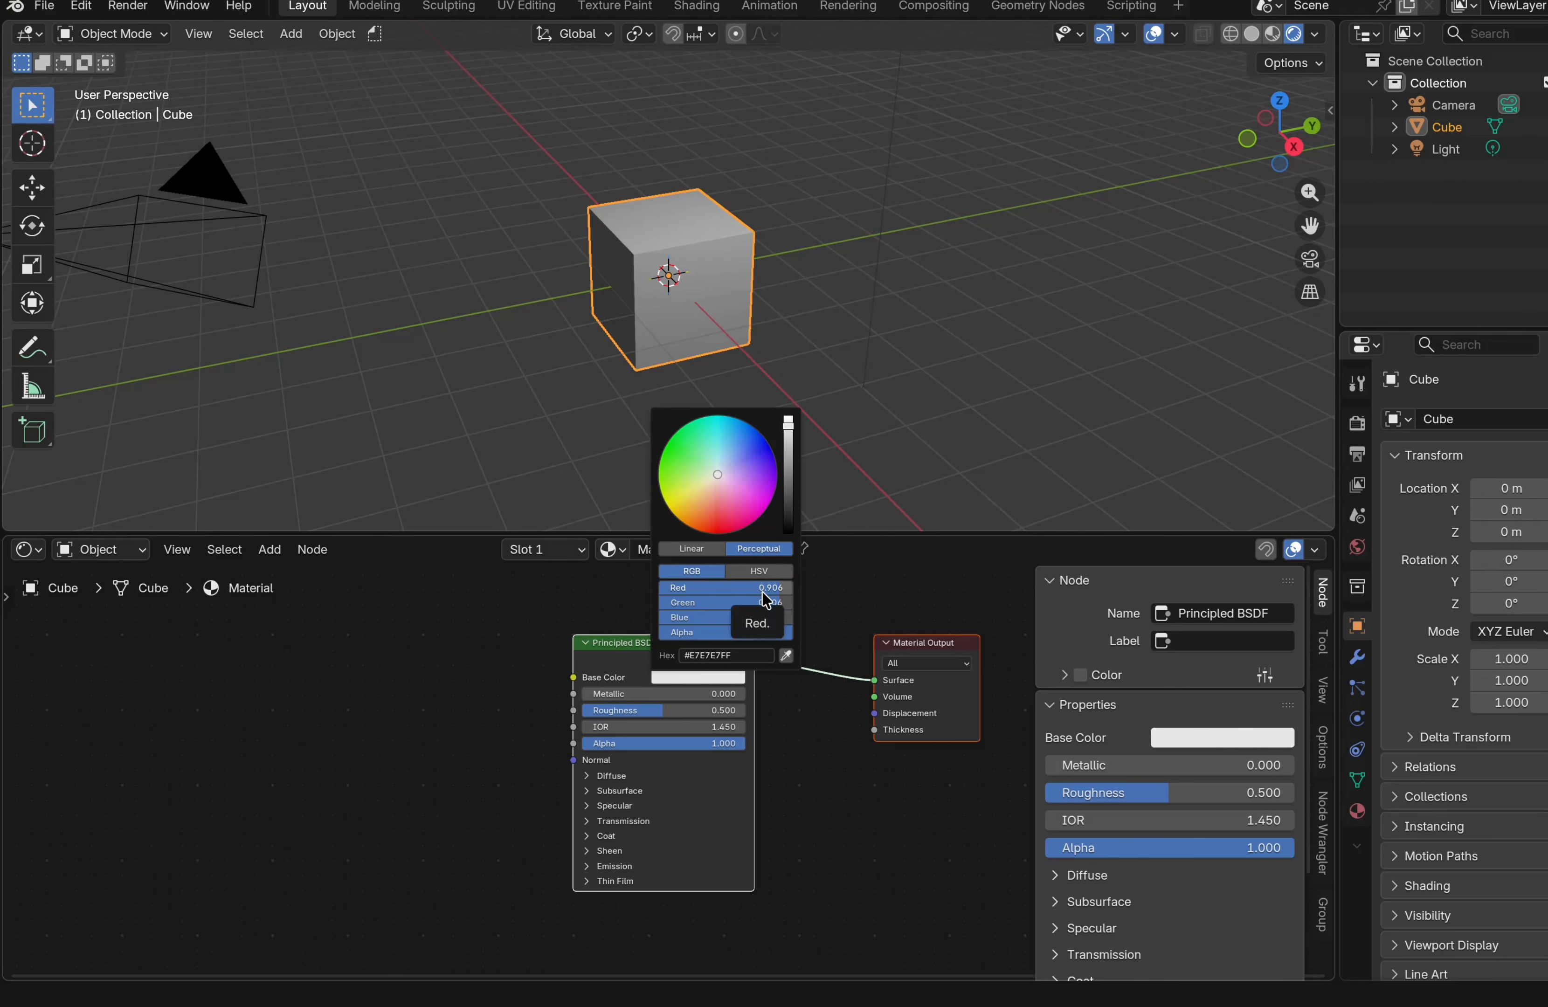
pyautogui.moveTo(761, 589); pyautogui.dragTo(793, 617)
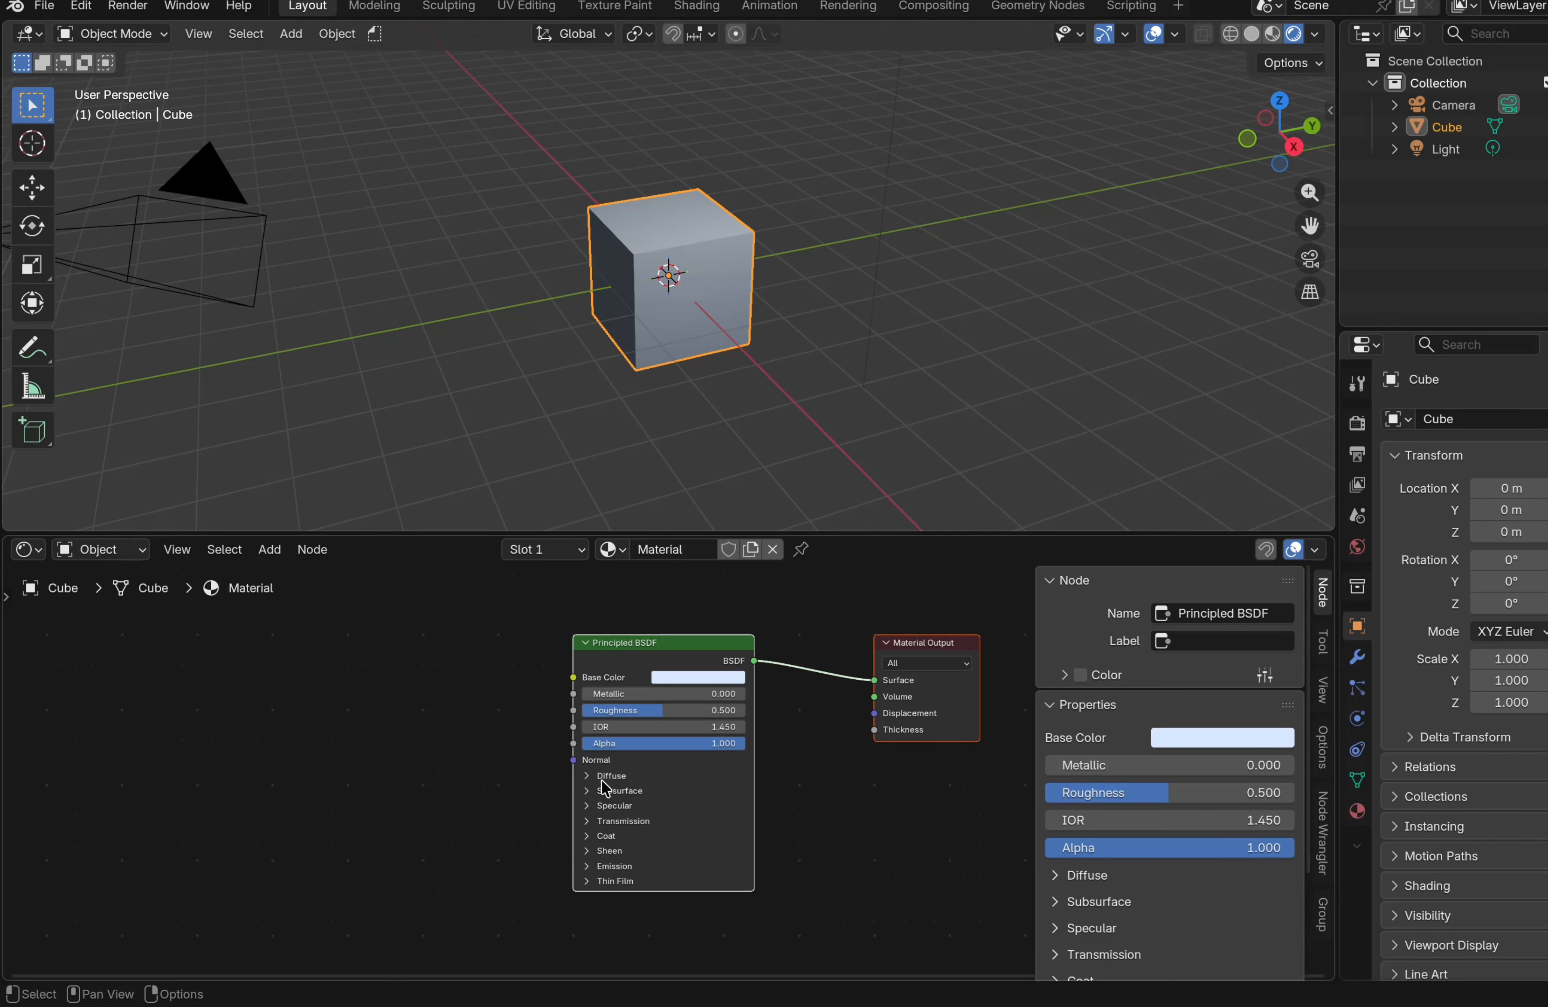
# Expand the Transmission section and set its Weight to 1
pyautogui.click(615, 822)
pyautogui.moveTo(641, 840); pyautogui.dragTo(771, 839)
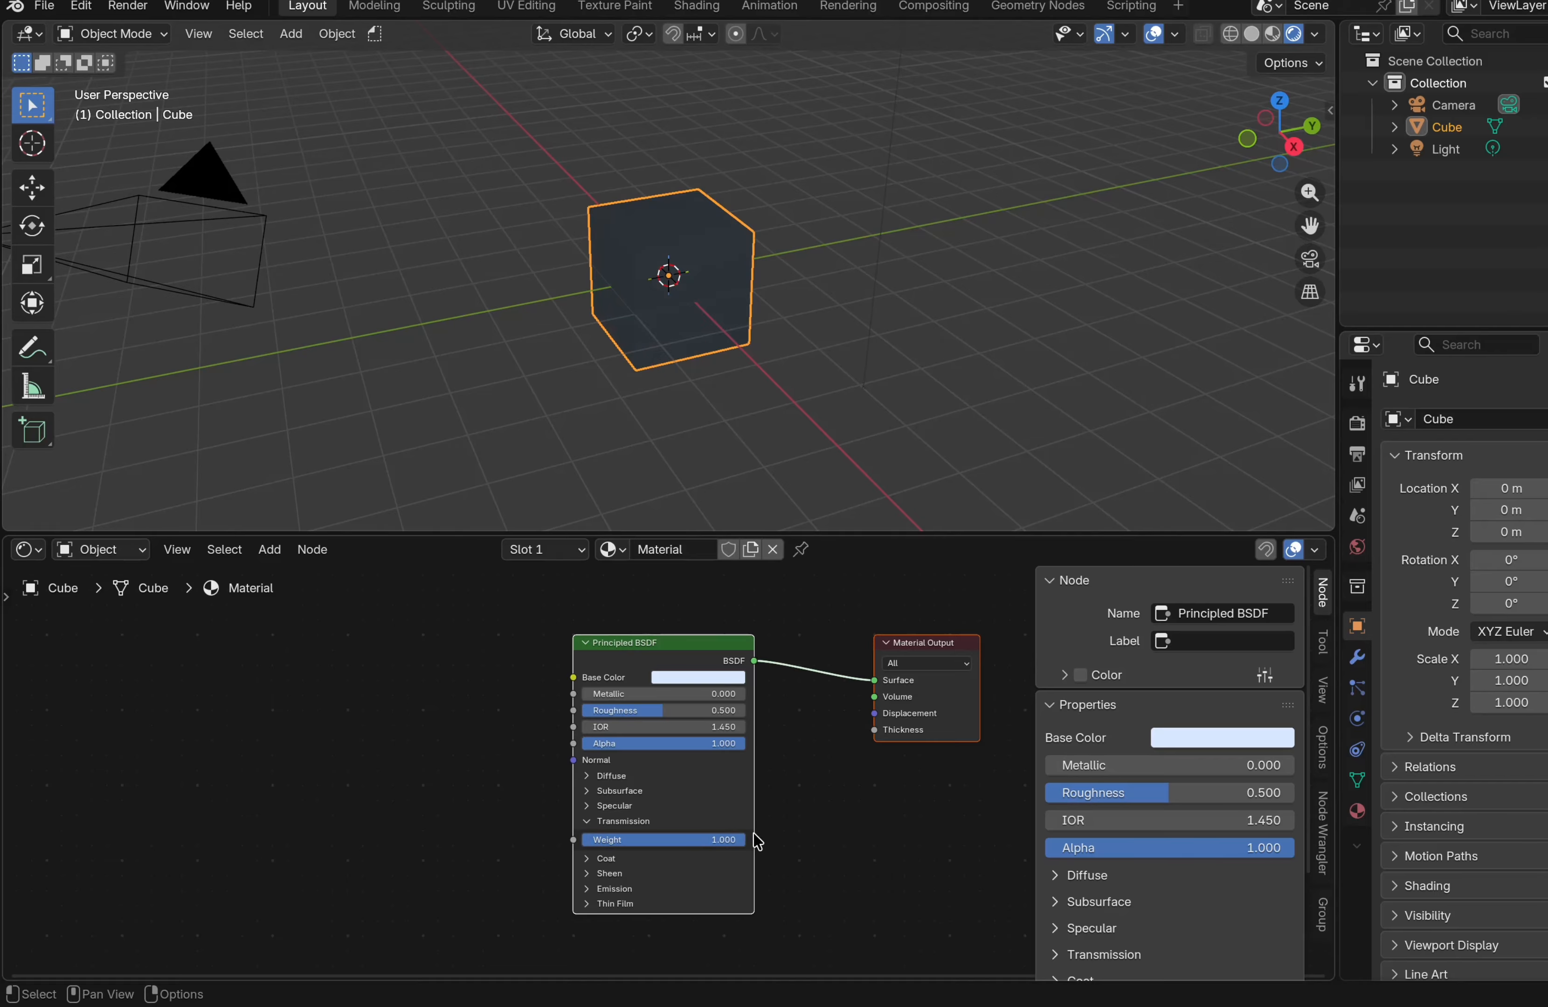
pyautogui.click(727, 841)
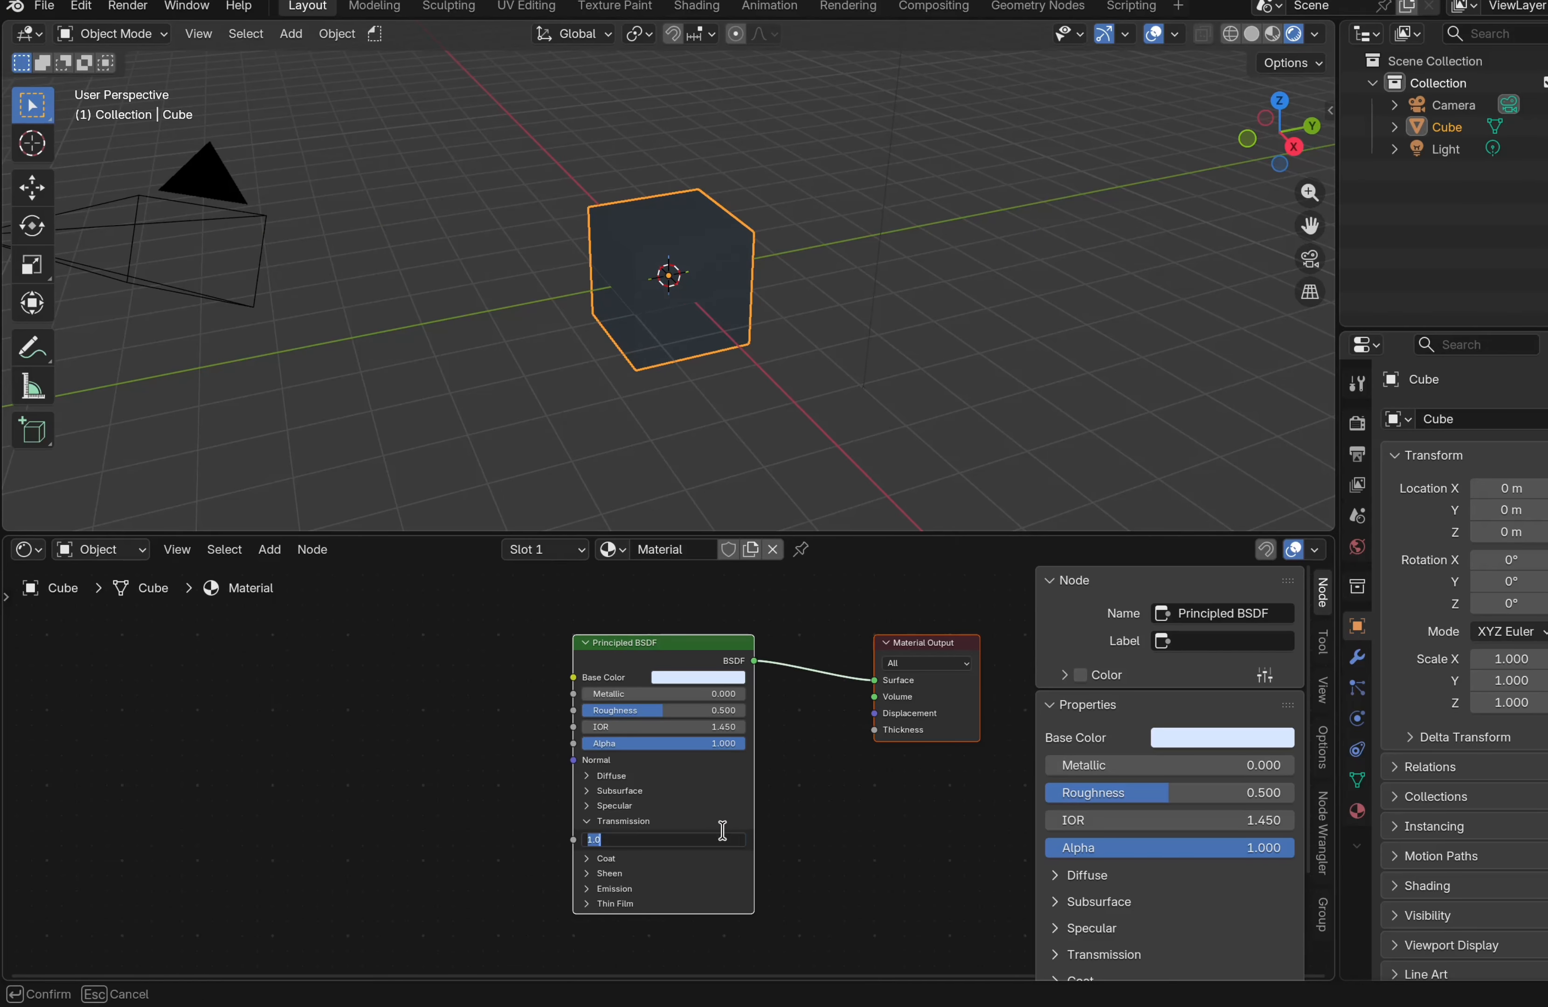
pyautogui.press('Return')
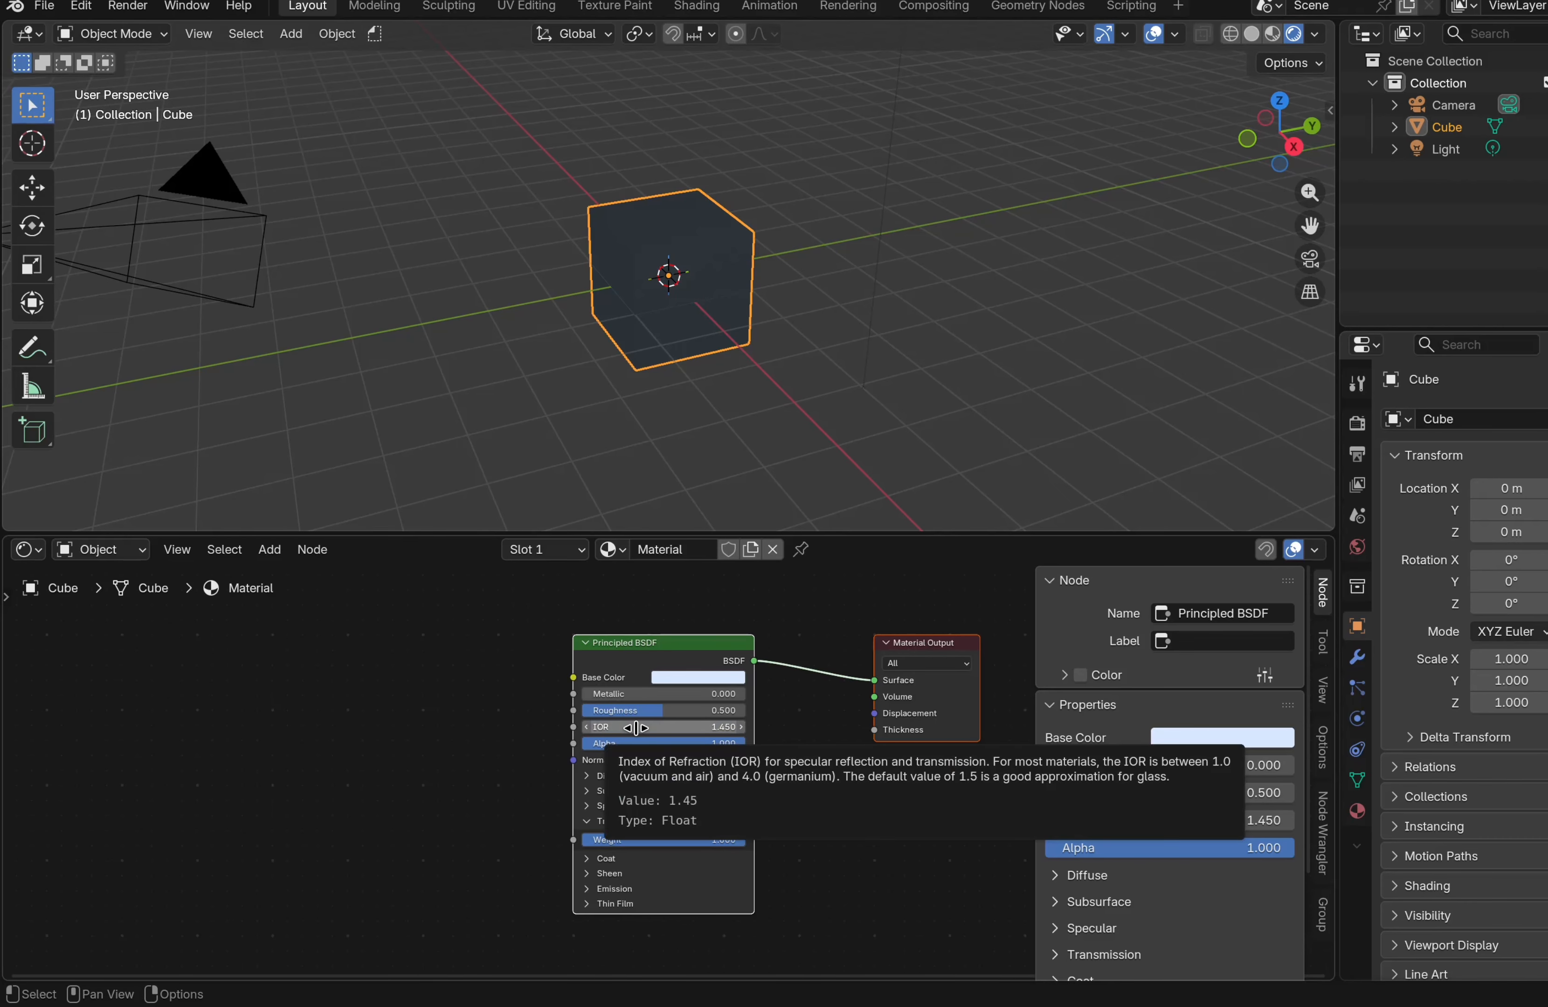
# Set the Principled BSDF IOR to 1.3 and expand the Specular section
pyautogui.moveTo(636, 728); pyautogui.dragTo(625, 732)
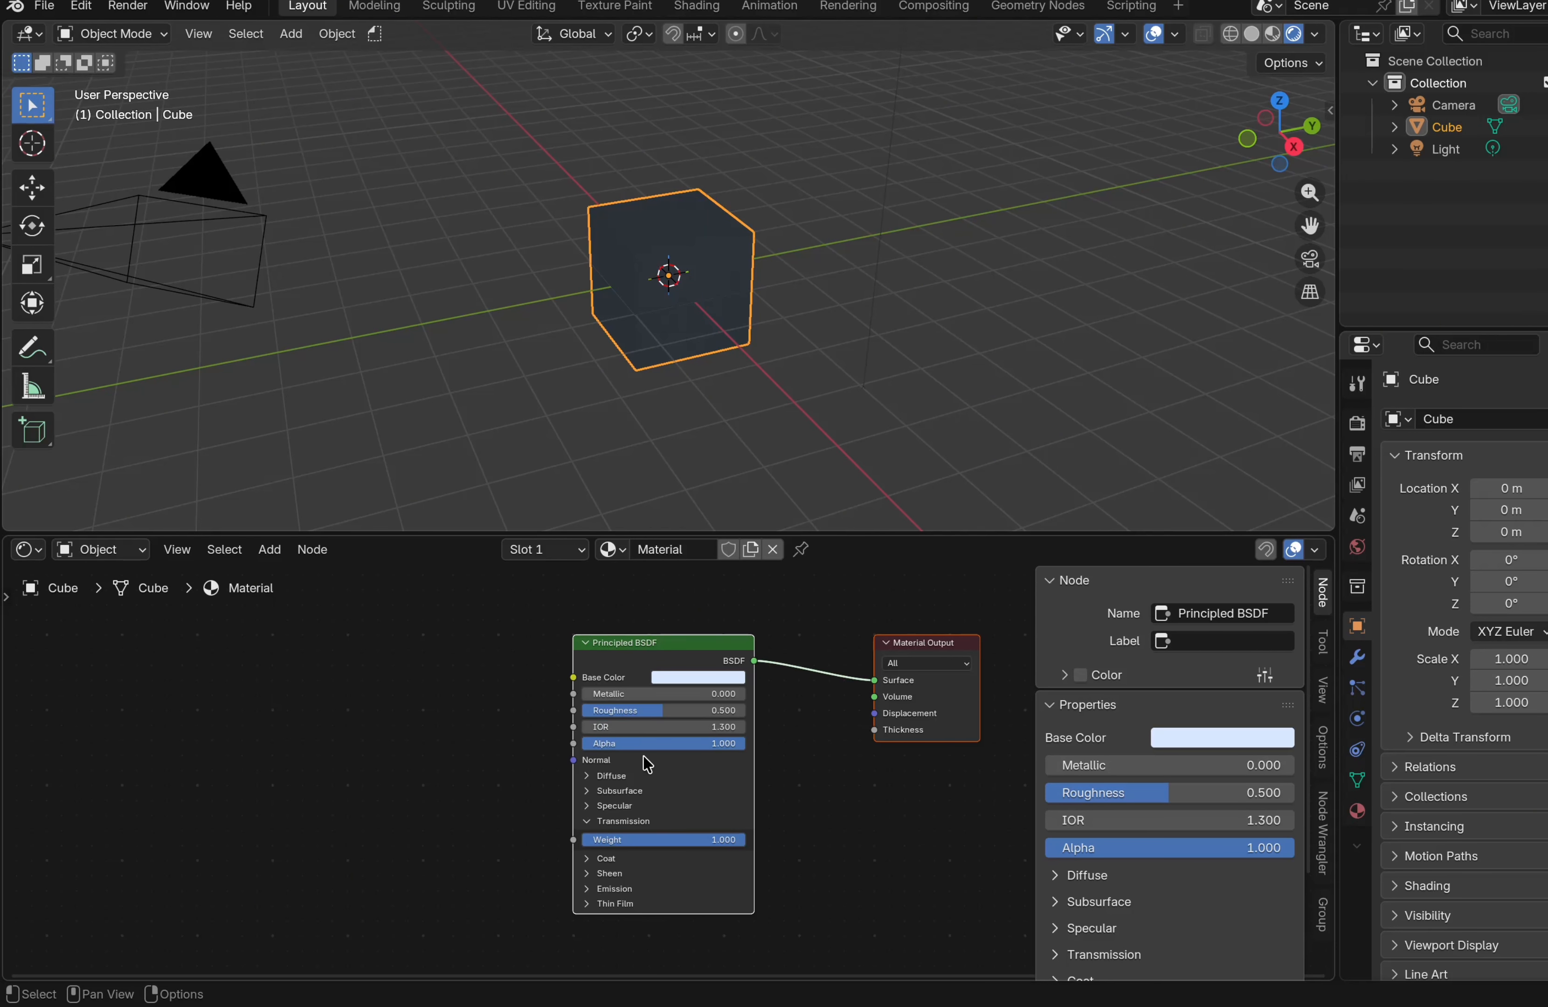
pyautogui.click(614, 805)
pyautogui.moveTo(694, 843); pyautogui.dragTo(697, 843)
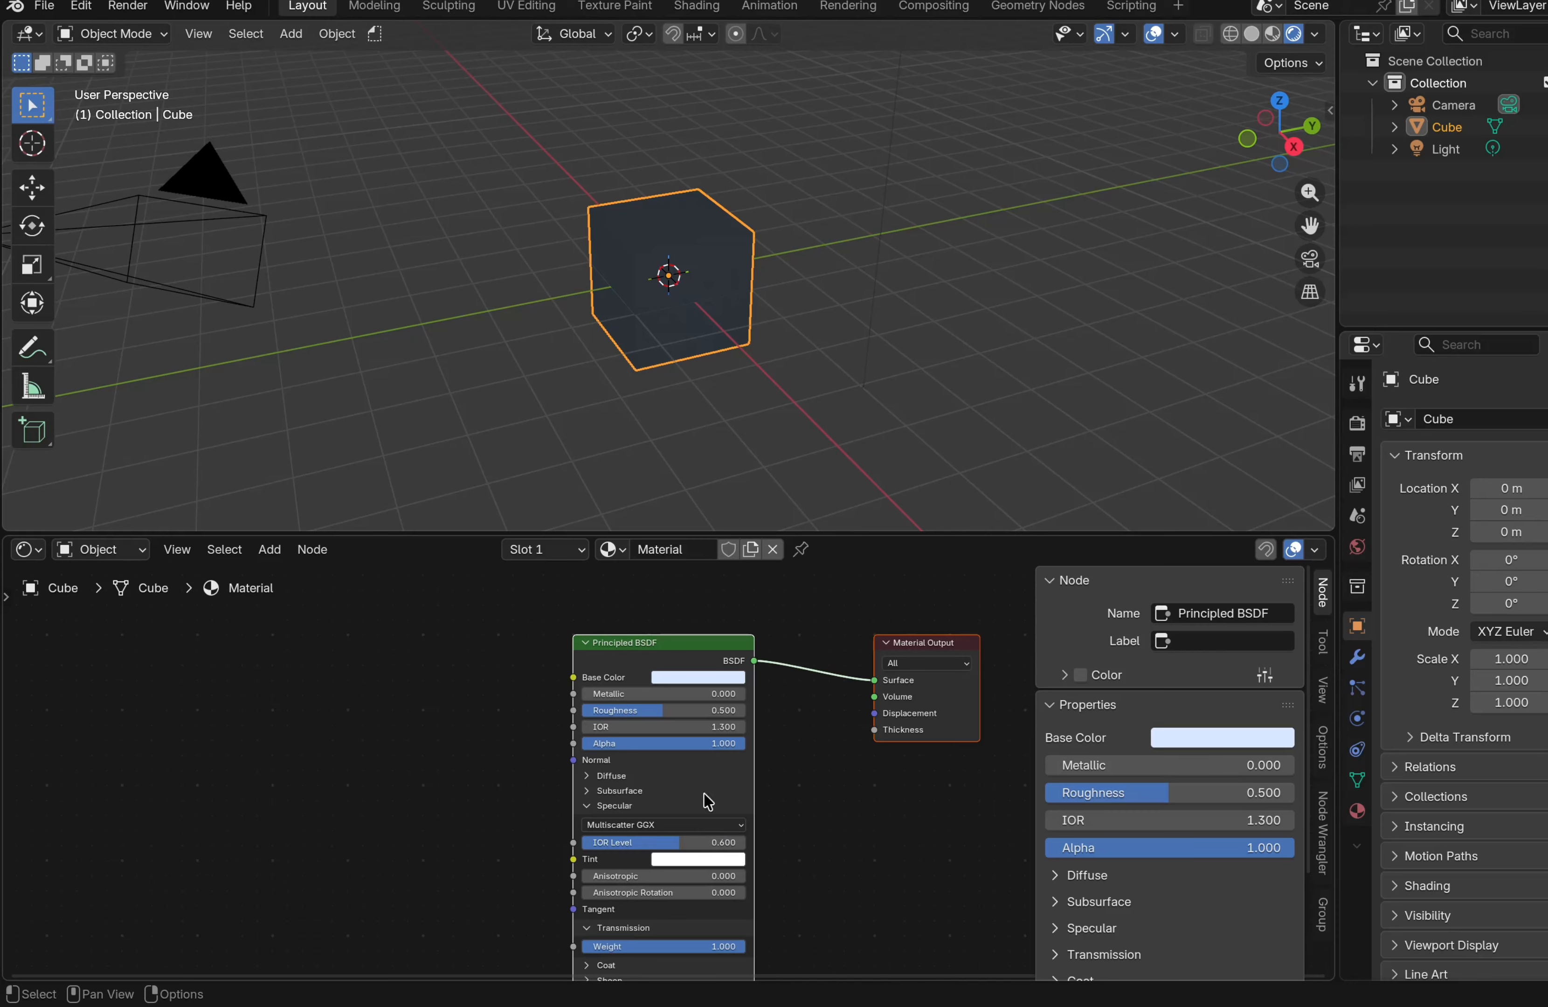
# Switch the render engine to Cycles and preview the cube in rendered viewport shading
pyautogui.click(1357, 422)
pyautogui.click(1504, 419)
pyautogui.click(1498, 498)
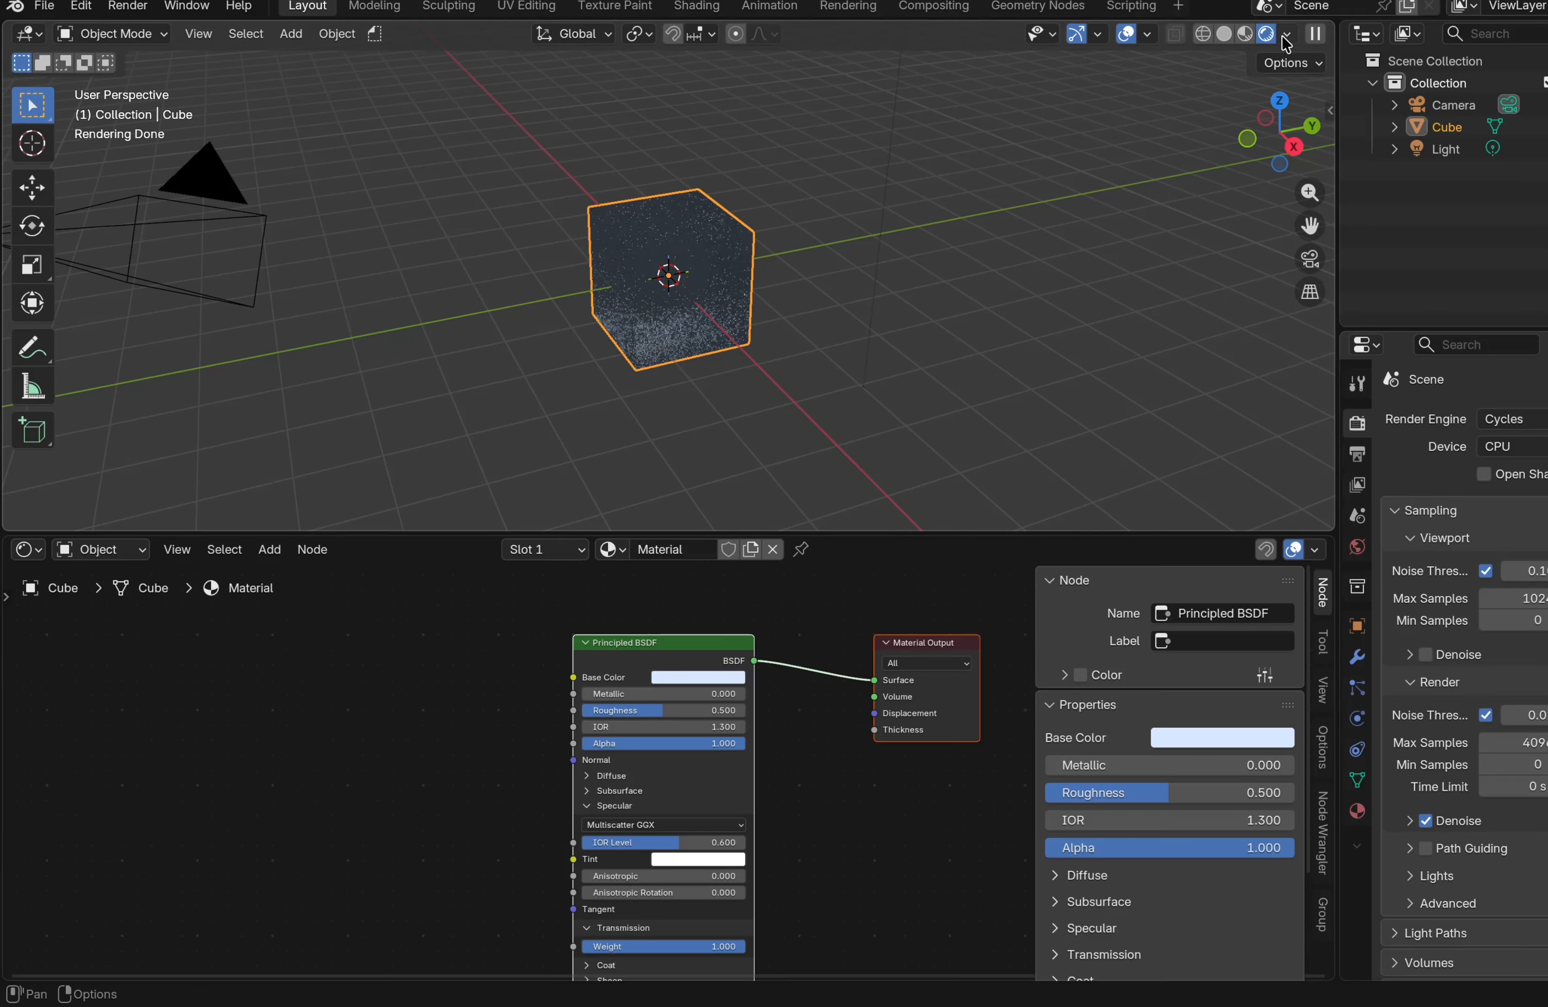
pyautogui.click(1287, 34)
pyautogui.click(1268, 291)
pyautogui.click(1324, 393)
pyautogui.scroll(4, 1069, 235)
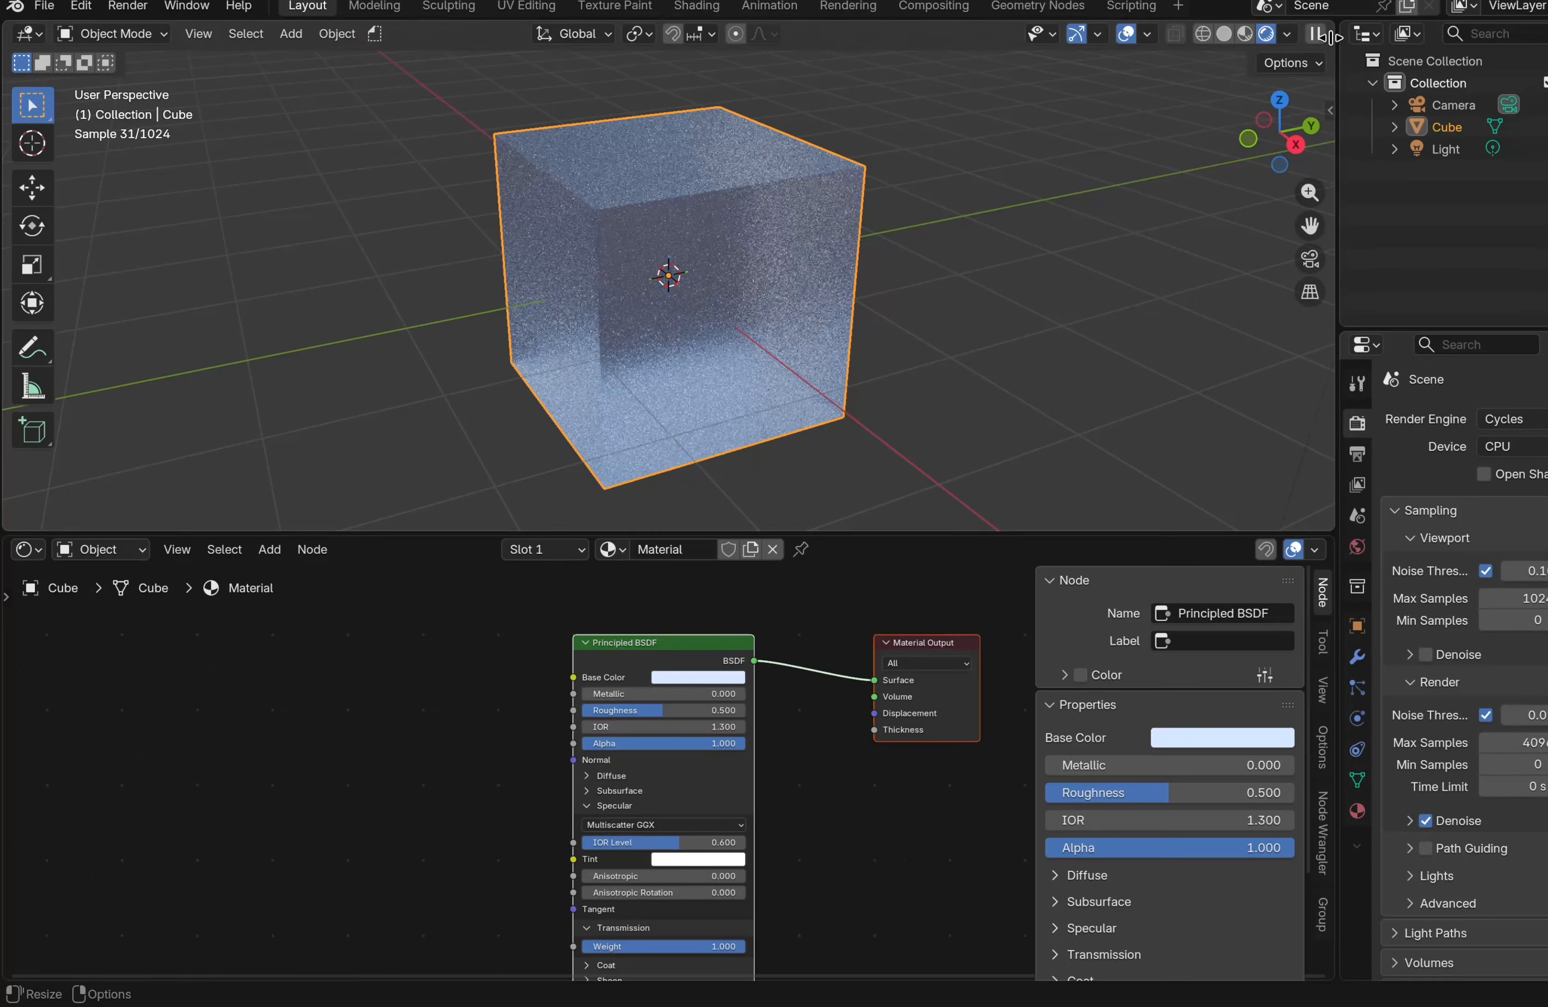
pyautogui.scroll(-5, 1066, 238)
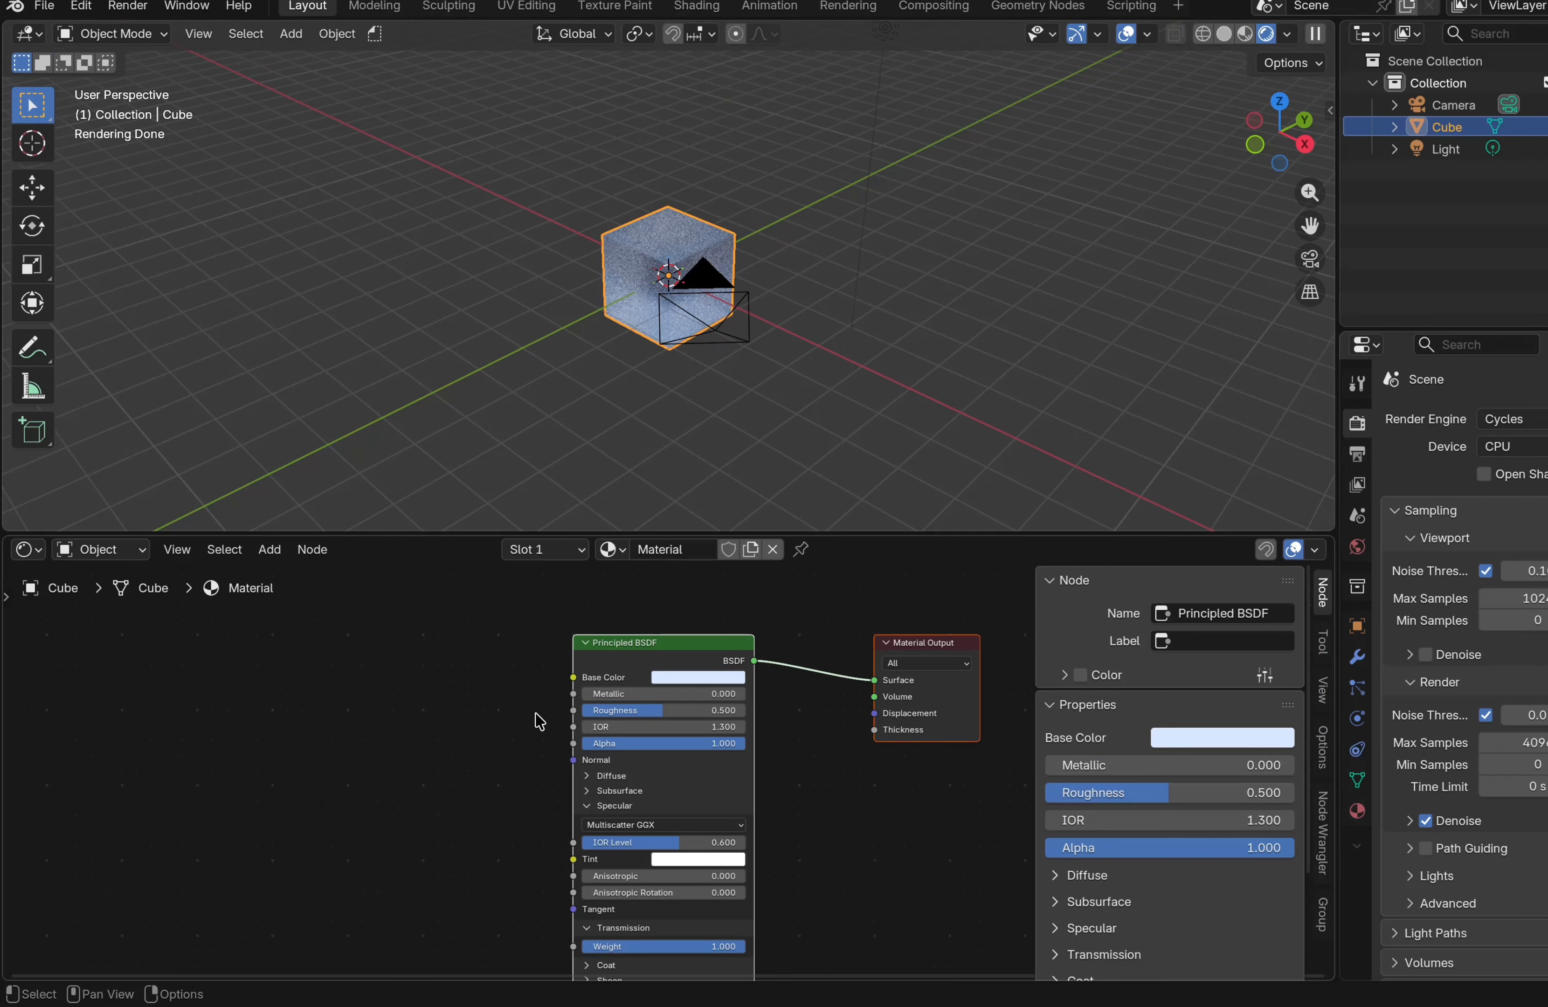
# Add a Principled Volume node to the material
pyautogui.moveTo(200, 845); pyautogui.dragTo(207, 809, button='middle')
pyautogui.hotkey('shift', 'a')
pyautogui.write('principled v')
pyautogui.press('Return')
pyautogui.click(321, 664)
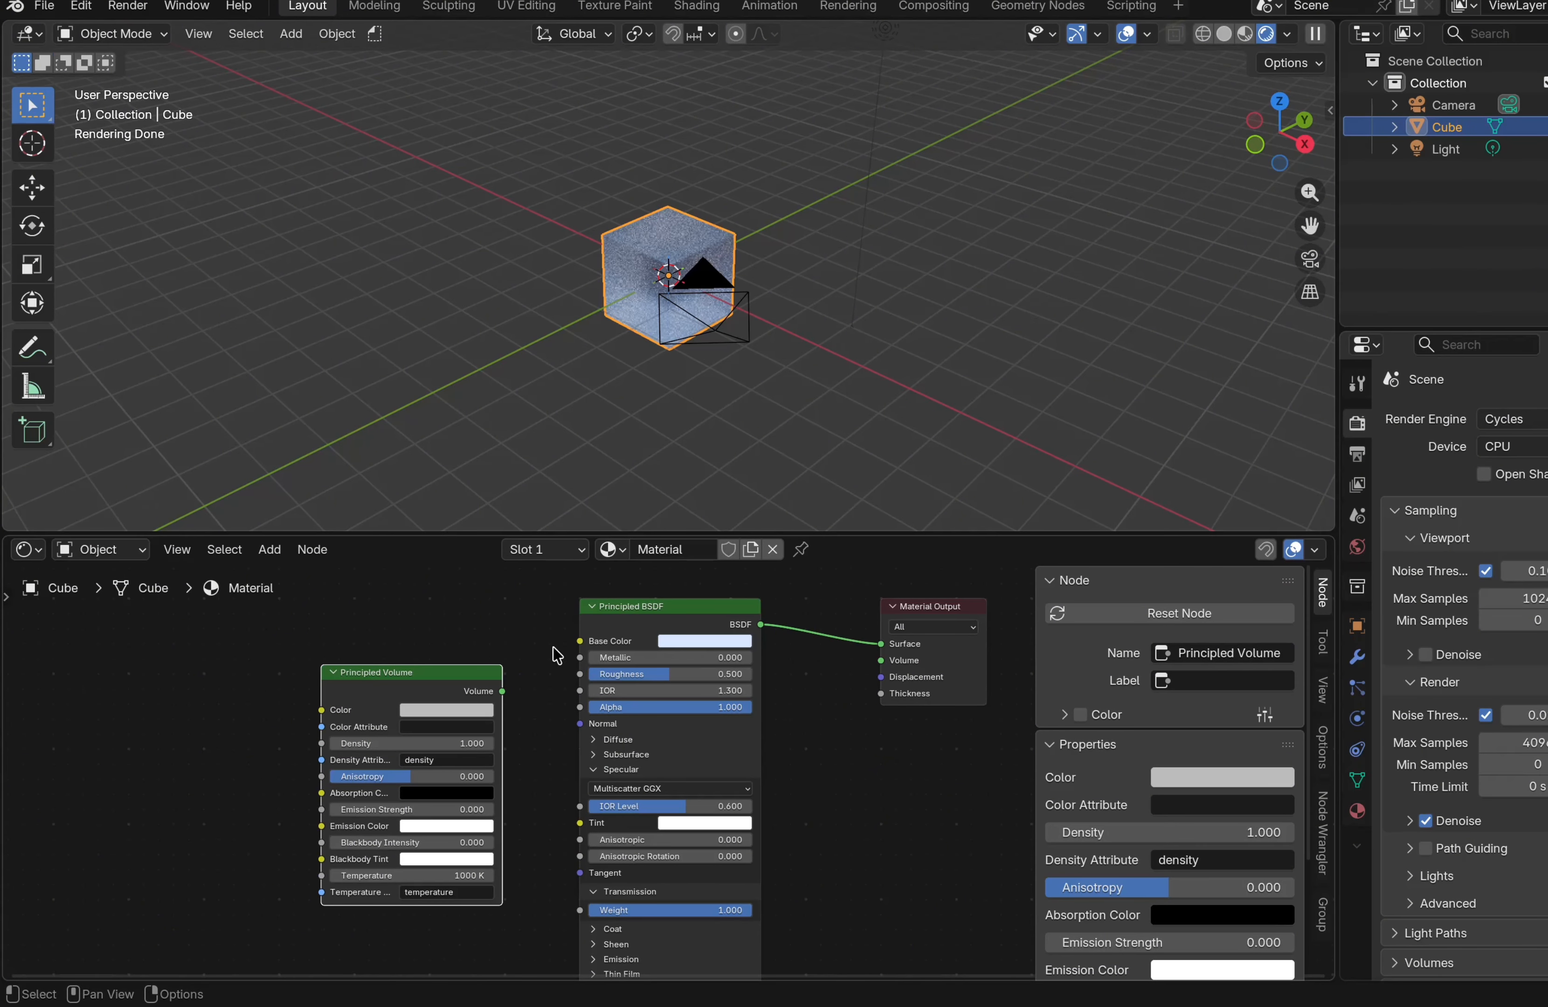
# Rearrange the nodes and connect the Principled Volume output to the Material Output's Volume input
pyautogui.moveTo(464, 674); pyautogui.dragTo(919, 729)
pyautogui.moveTo(694, 607); pyautogui.dragTo(516, 566)
pyautogui.moveTo(849, 853); pyautogui.dragTo(719, 830)
pyautogui.moveTo(828, 850); pyautogui.dragTo(881, 784)
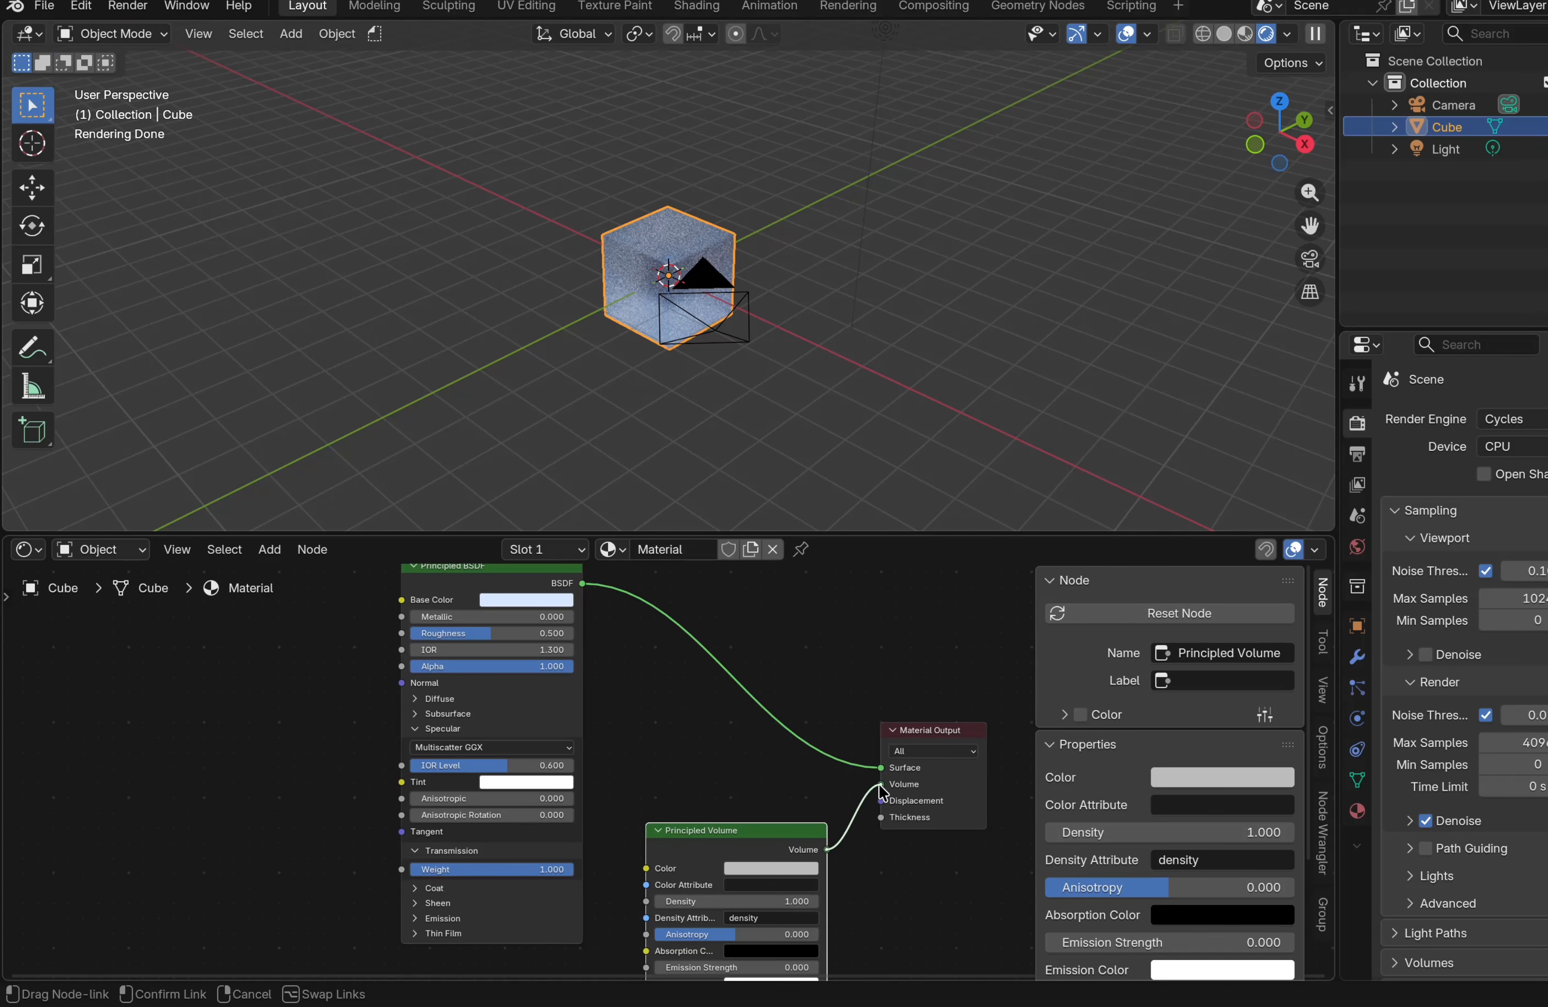
# Set the Principled Volume color to a light blue
pyautogui.moveTo(753, 429); pyautogui.dragTo(758, 428, button='middle')
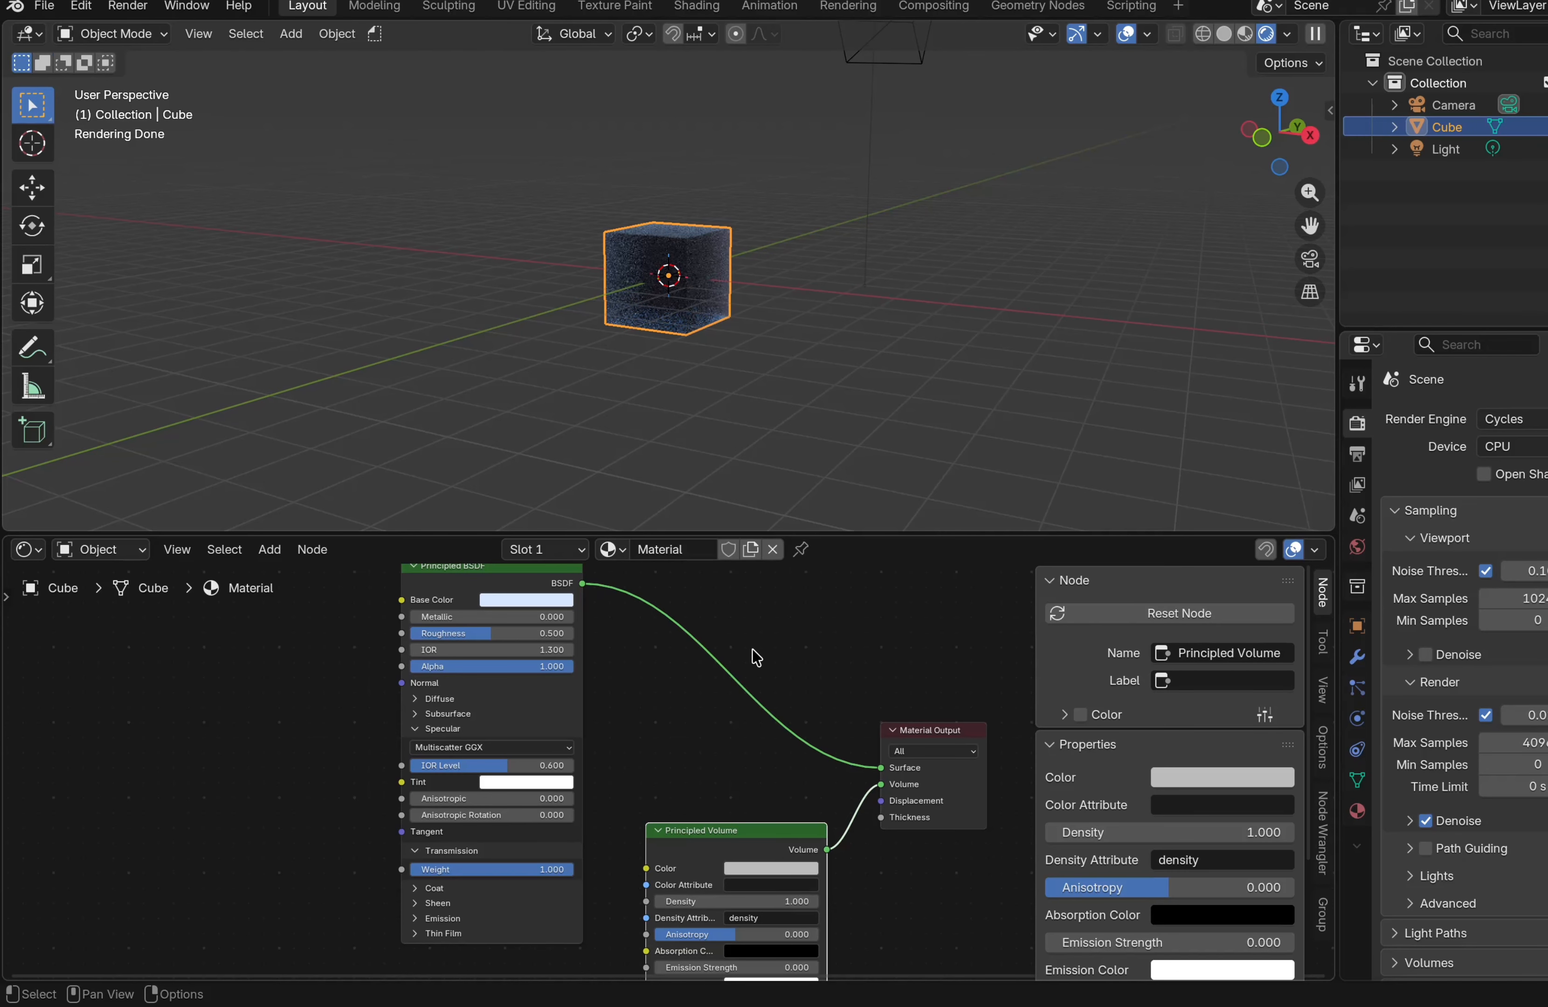
pyautogui.scroll(-4, 761, 715)
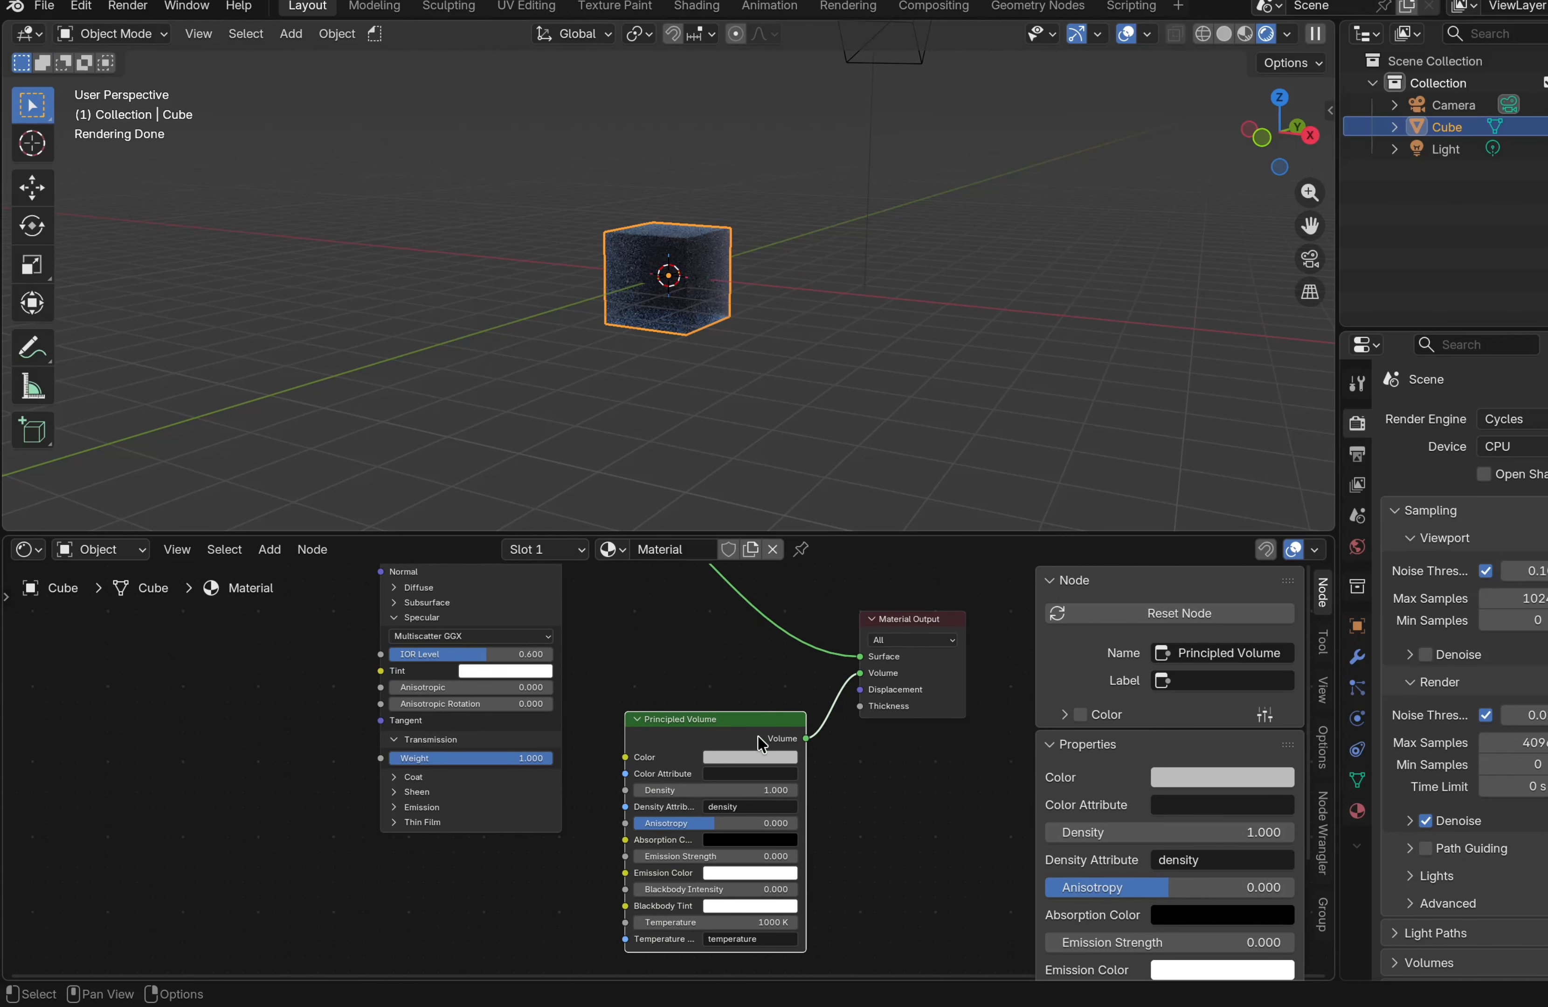
pyautogui.click(745, 757)
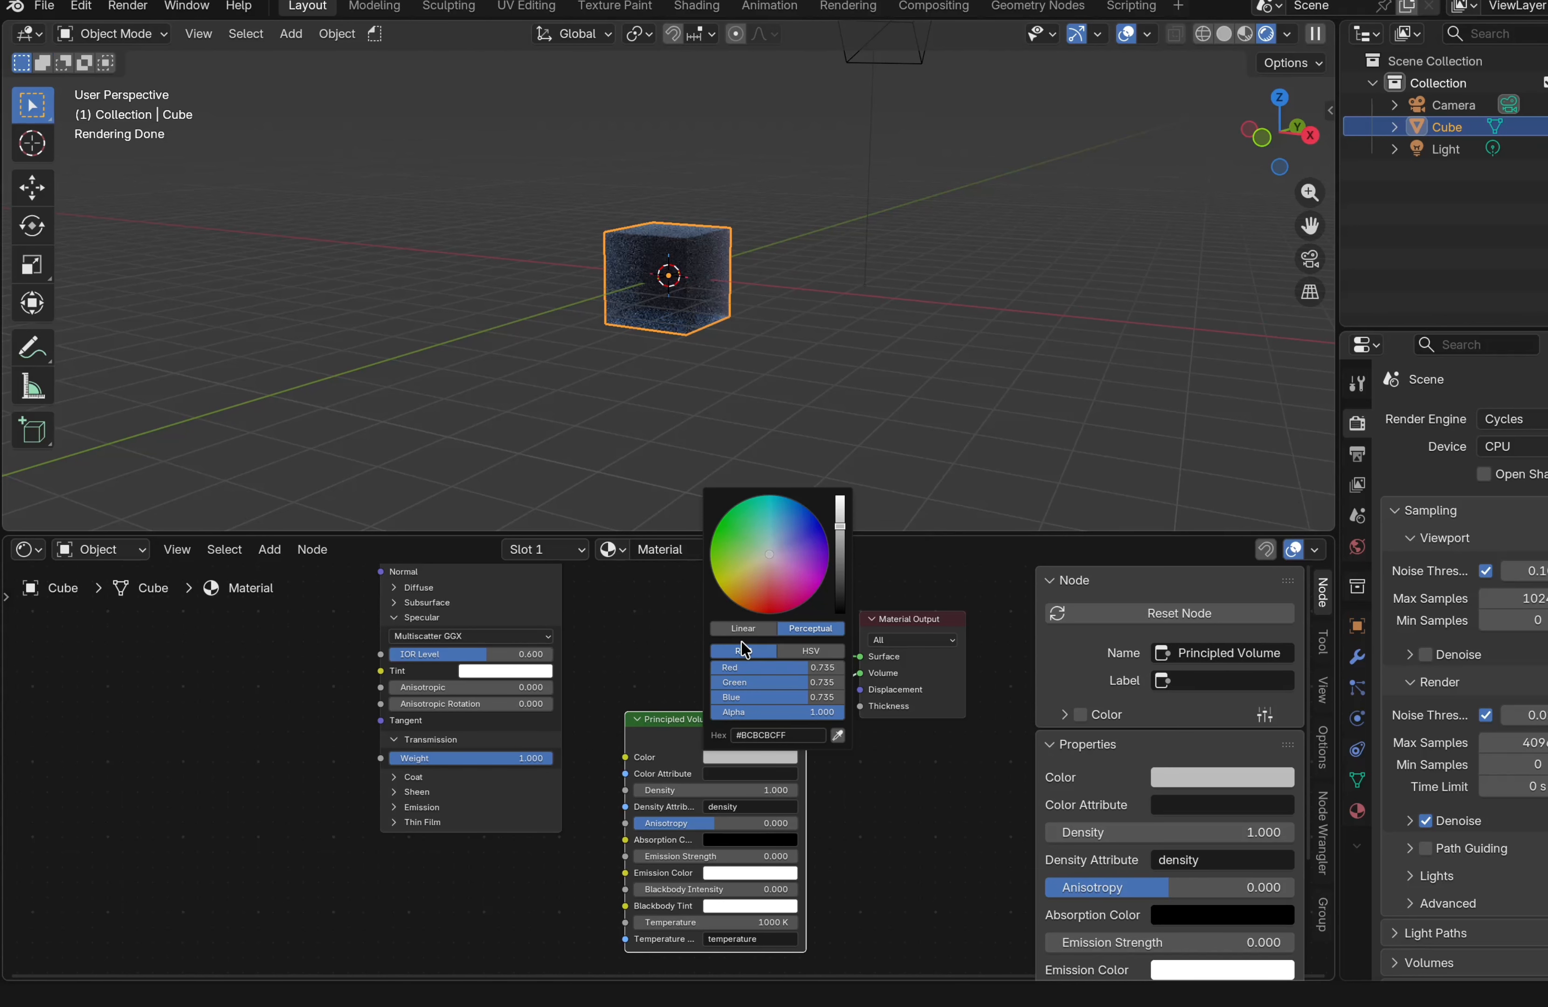
pyautogui.click(832, 667)
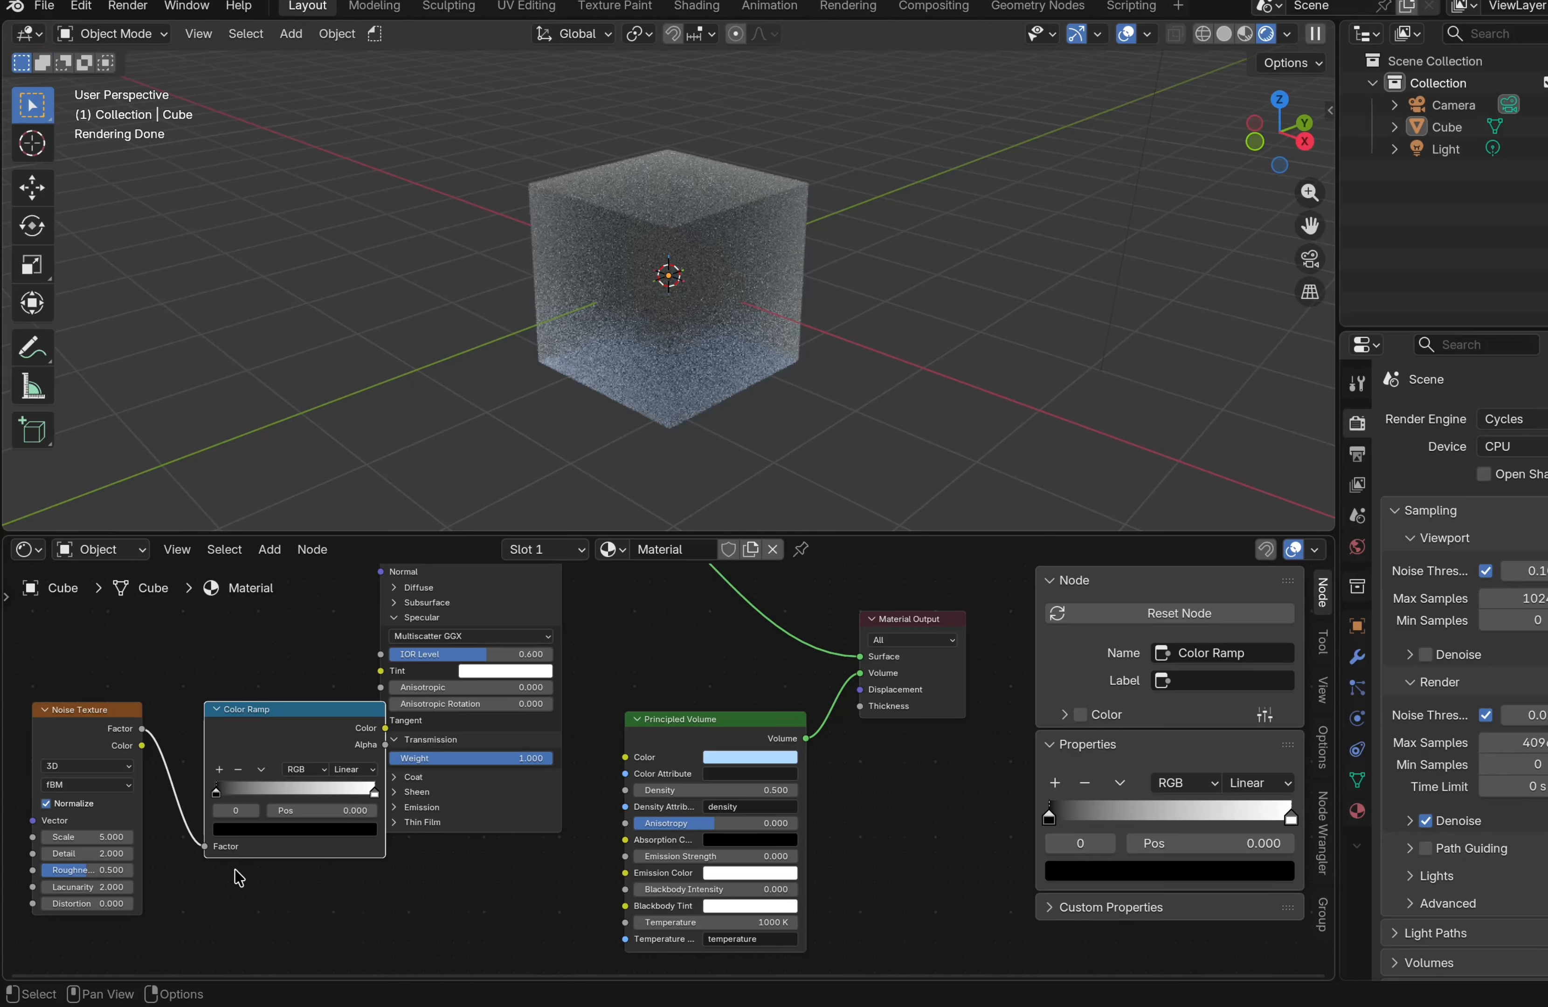
# Move the Color Ramp's black stop to about 0.373
pyautogui.click(210, 795)
pyautogui.moveTo(211, 796); pyautogui.dragTo(272, 796)
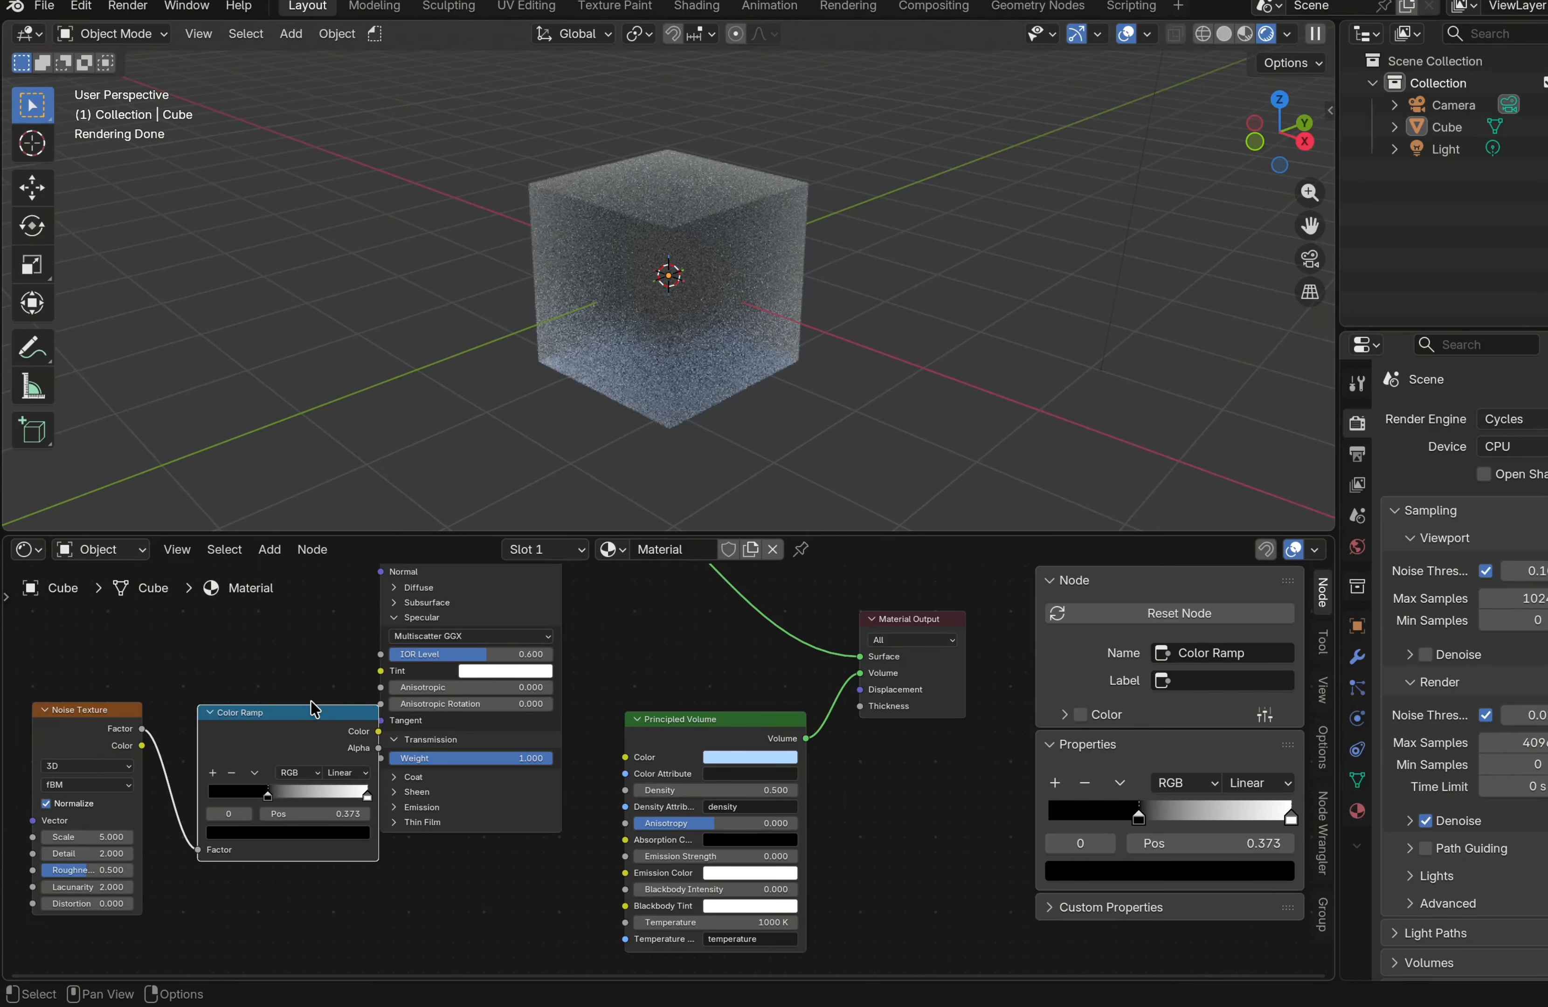
pyautogui.moveTo(311, 708); pyautogui.dragTo(332, 655)
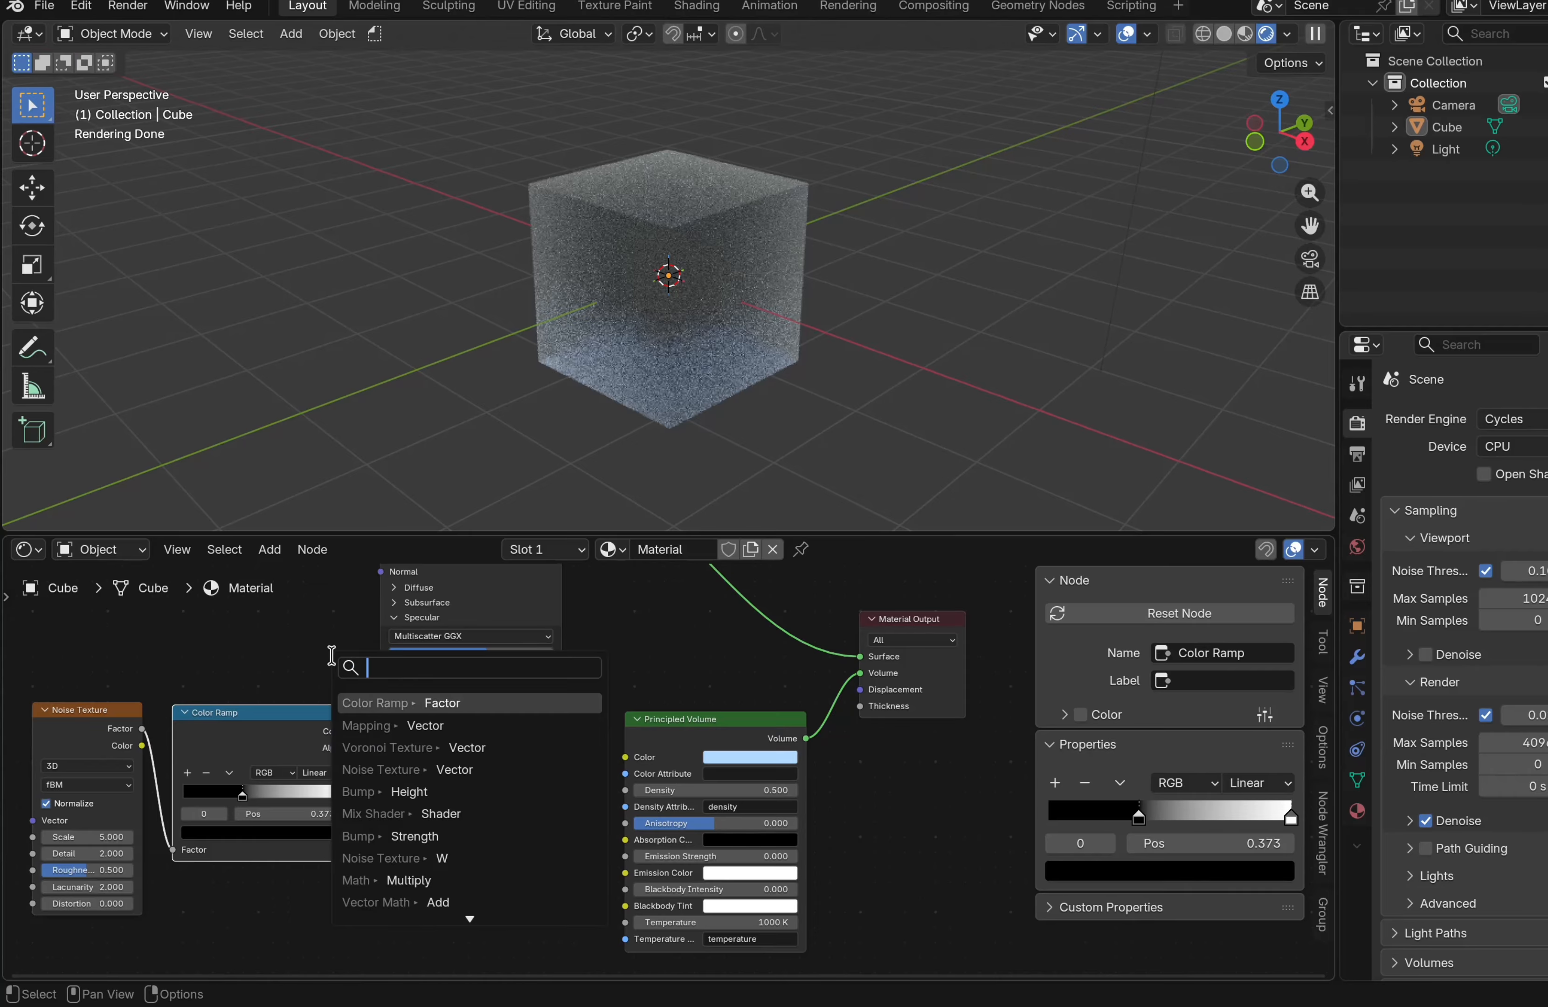
pyautogui.press('Escape')
# Connect the Color Ramp's Color output to the Principled BSDF Roughness input
pyautogui.scroll(3, 330, 655)
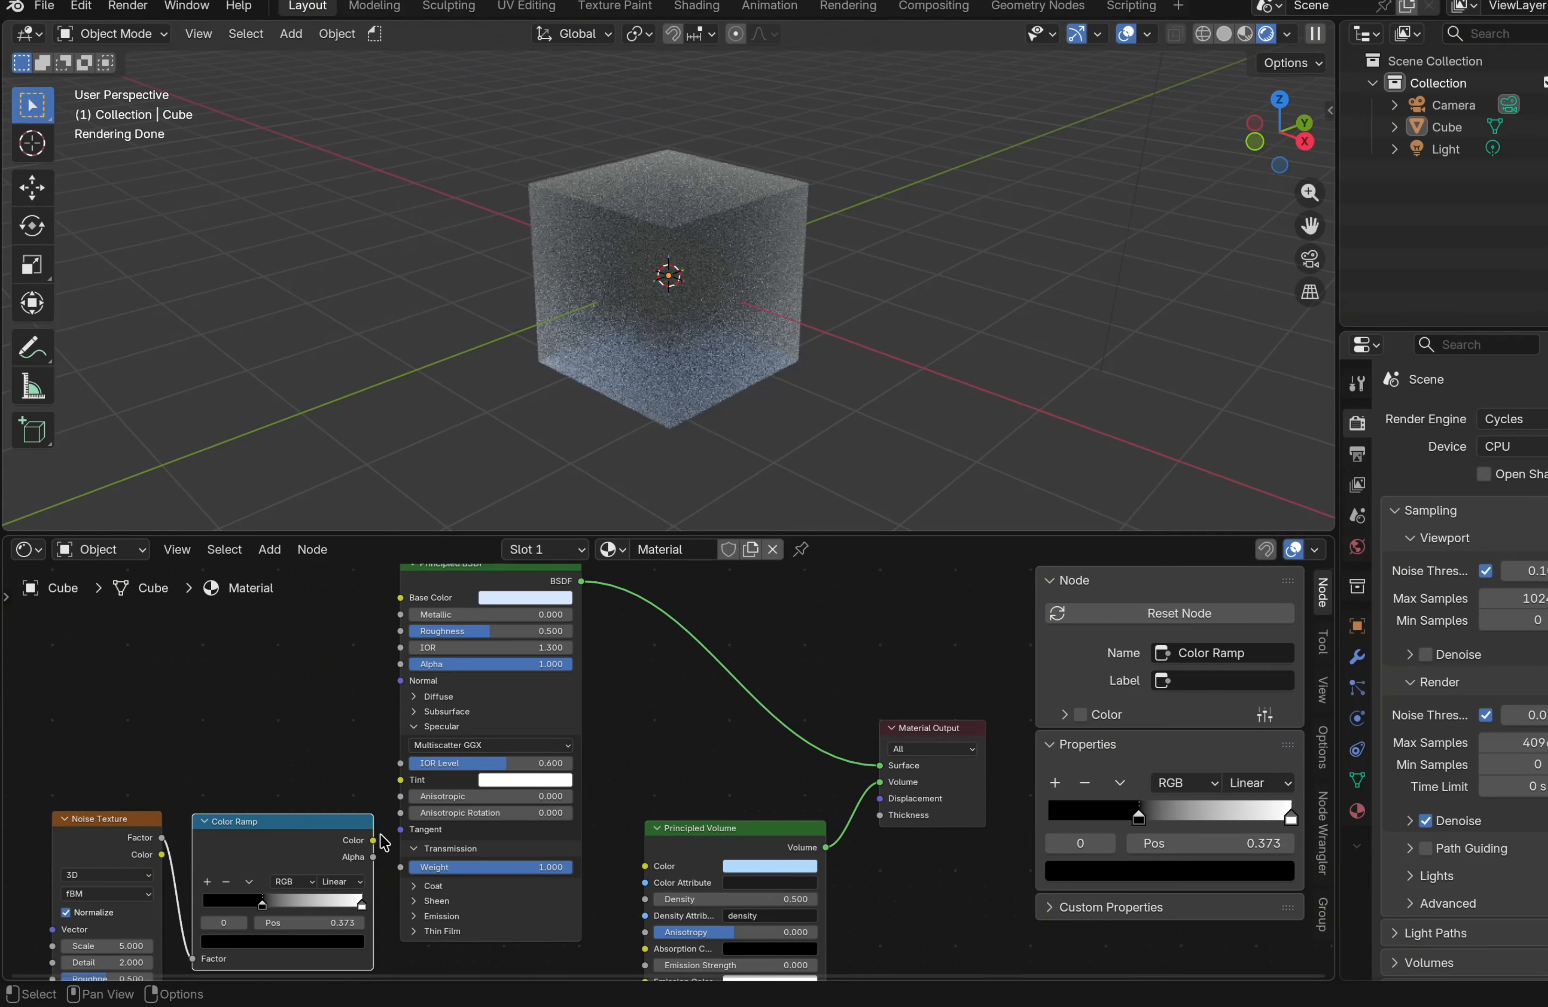
pyautogui.moveTo(373, 840); pyautogui.dragTo(396, 633)
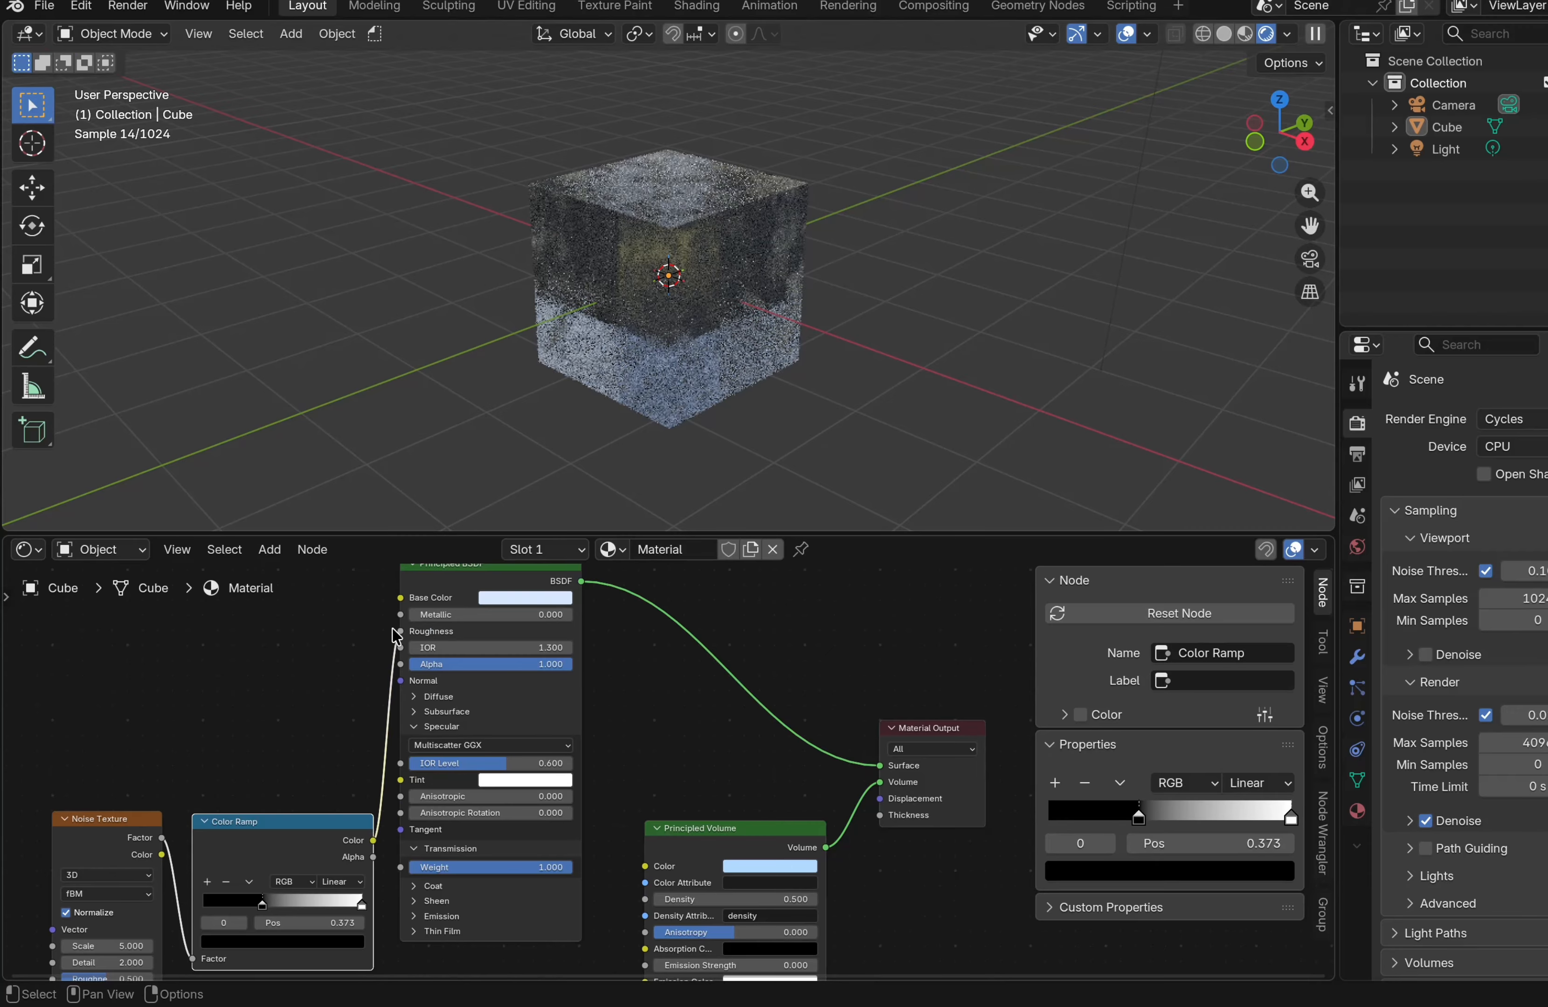
pyautogui.click(491, 570)
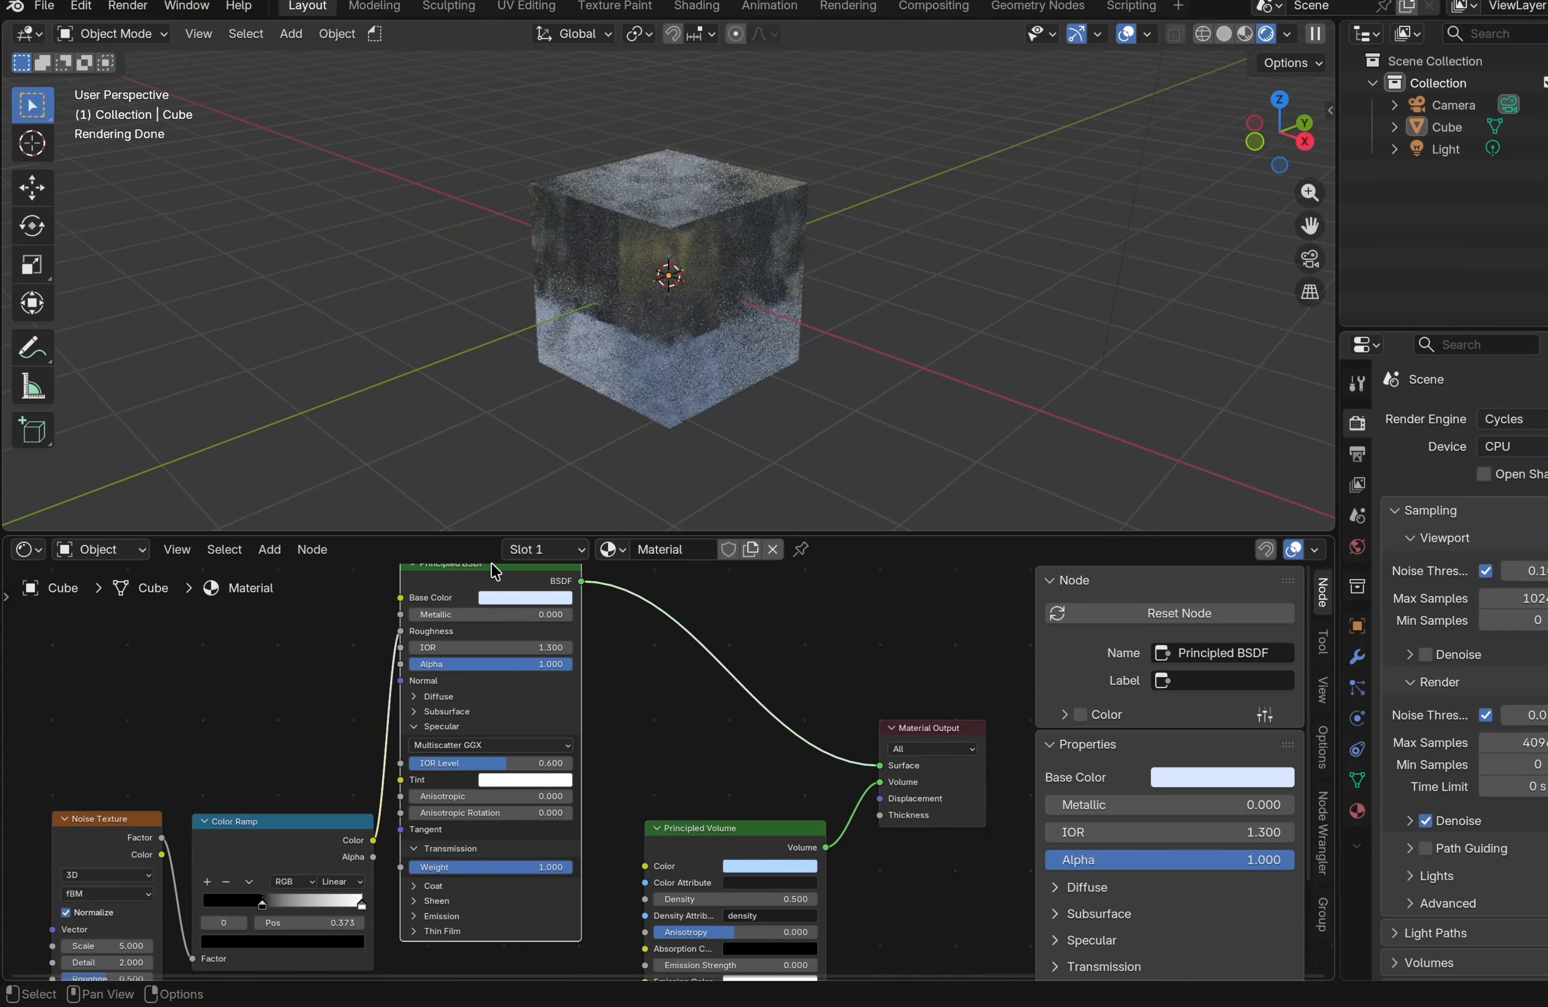
pyautogui.moveTo(491, 570); pyautogui.dragTo(516, 588)
pyautogui.hscroll(-4, 424, 713)
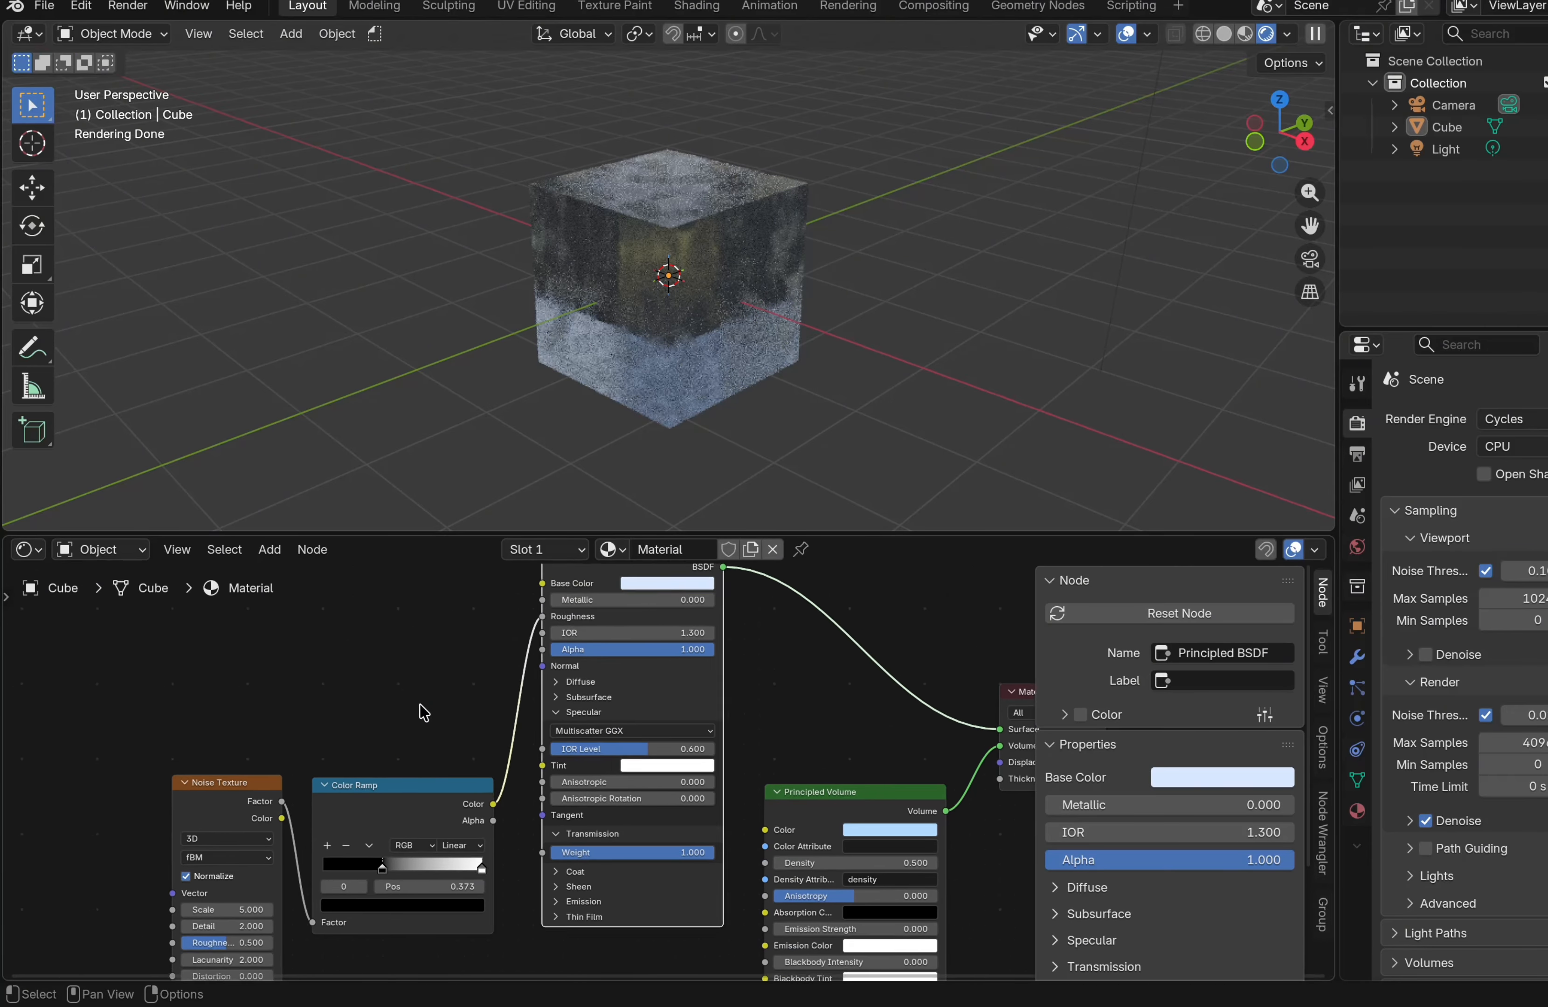
# Move the Color Ramp's black stop to about 0.234 and reposition the Noise Texture node
pyautogui.scroll(-3, 424, 713)
pyautogui.moveTo(390, 788); pyautogui.dragTo(371, 788)
pyautogui.moveTo(229, 703); pyautogui.dragTo(178, 701)
# Set the Noise Texture Scale to 12.4 and Detail to 7.4
pyautogui.moveTo(177, 829); pyautogui.dragTo(224, 828)
pyautogui.moveTo(177, 845); pyautogui.dragTo(211, 845)
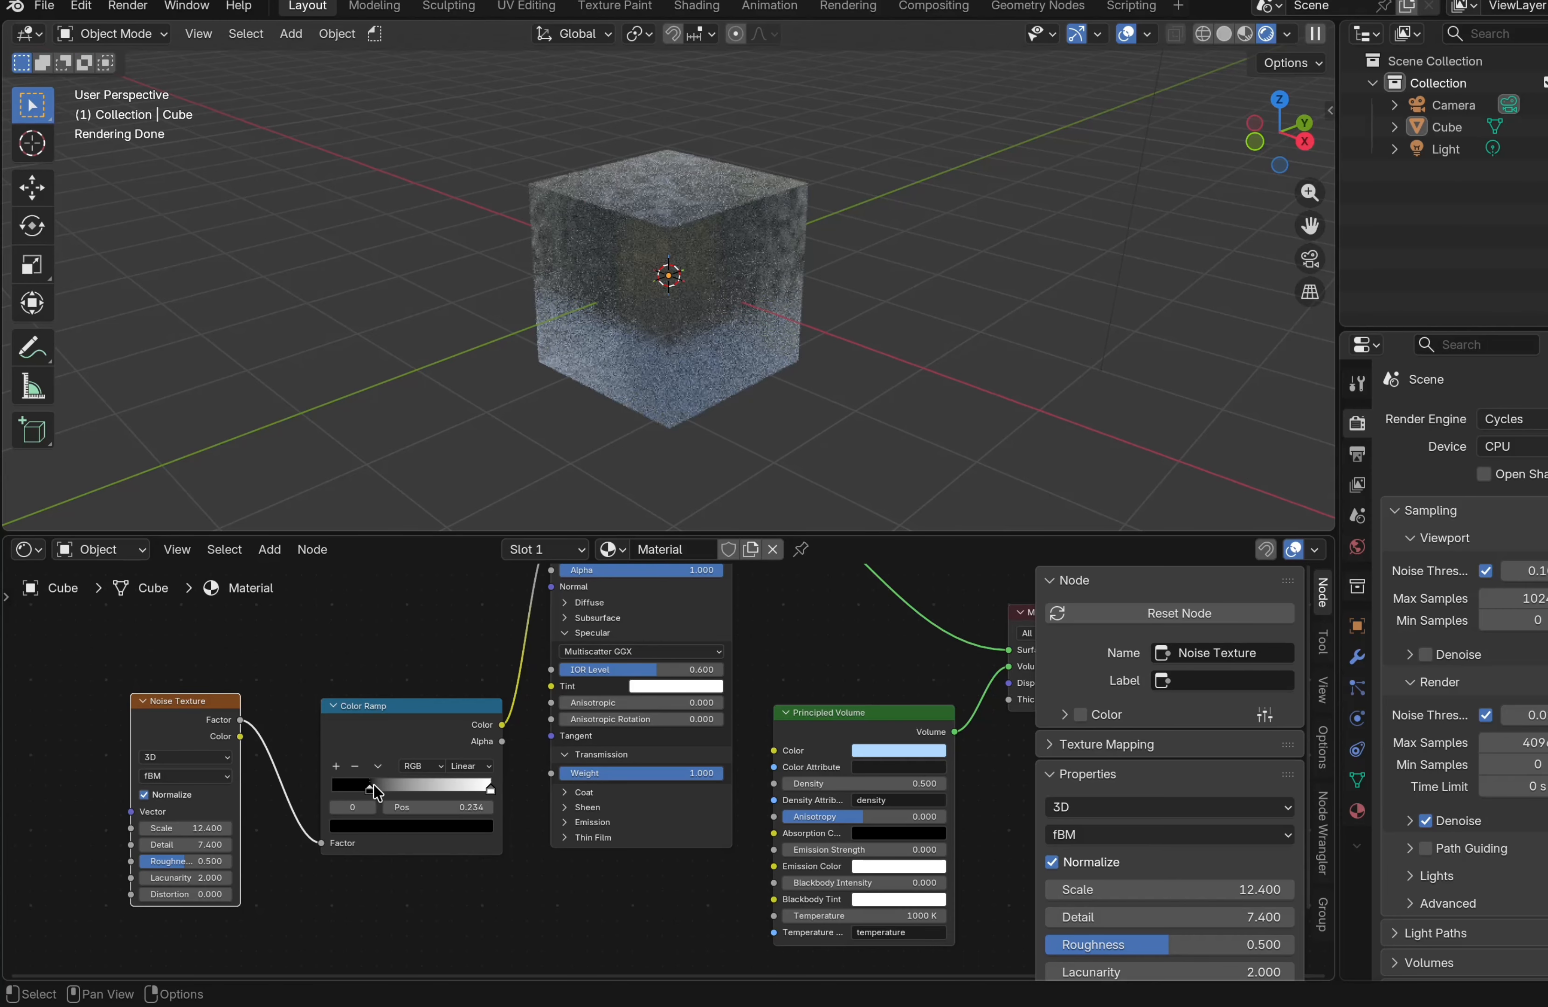
# Move the Color Ramp's white stop to about 0.845
pyautogui.moveTo(374, 784)
pyautogui.mouseDown()
pyautogui.moveTo(398, 784)
pyautogui.moveTo(374, 784)
pyautogui.mouseUp()
pyautogui.moveTo(491, 786); pyautogui.dragTo(466, 786)
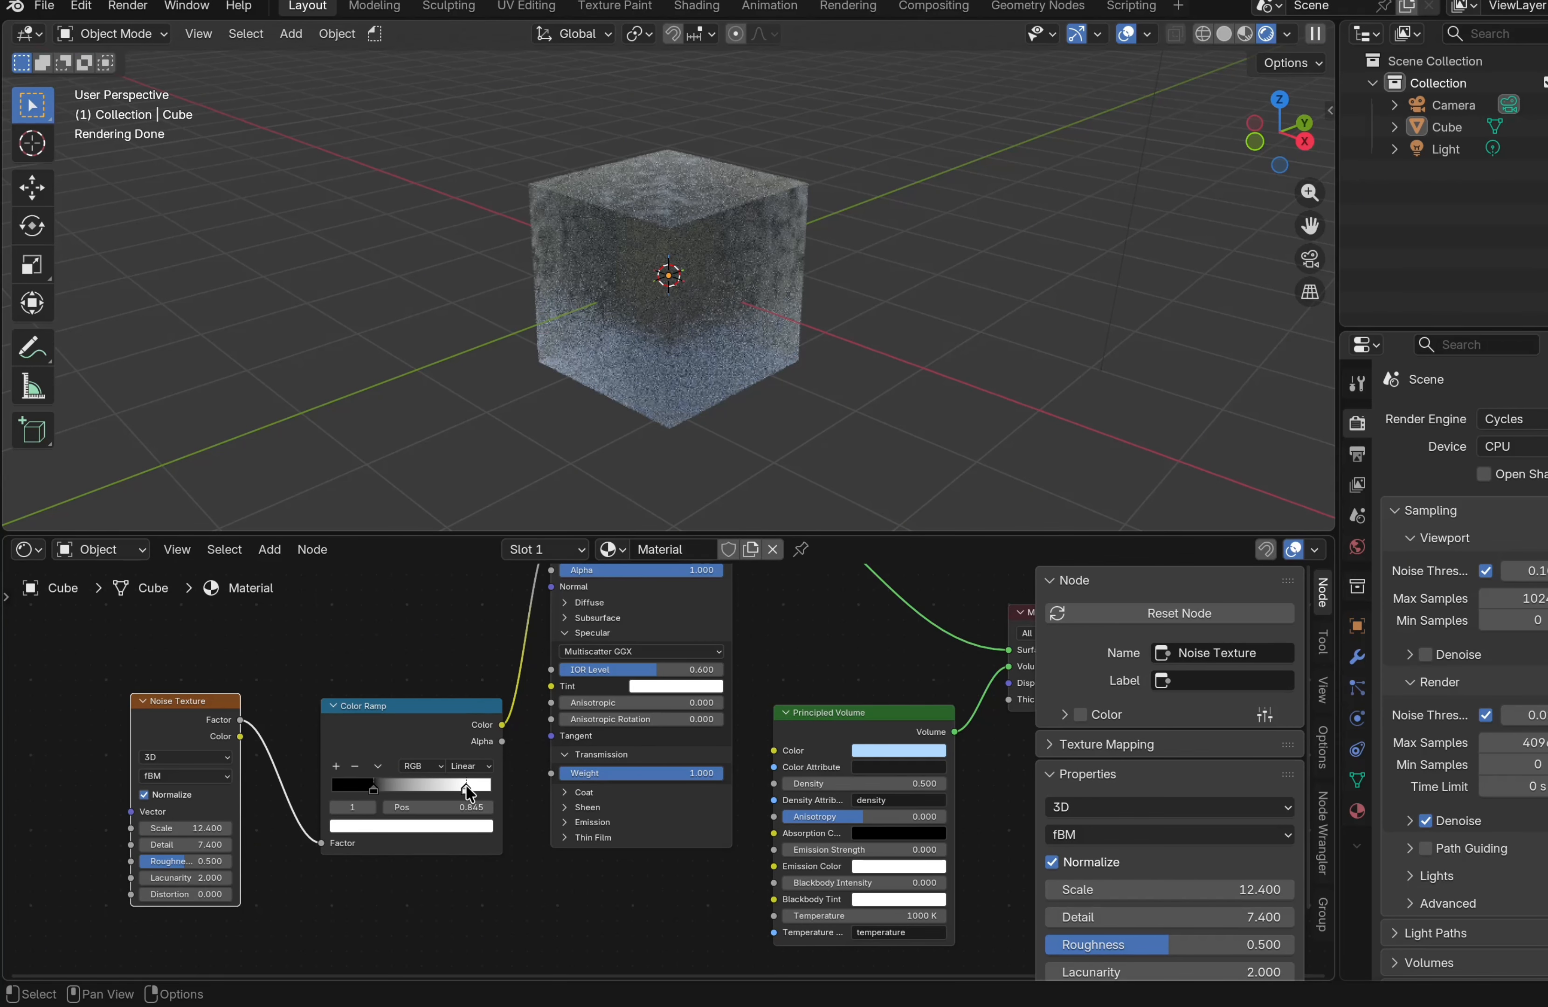
# Add a Bump node below the Color Ramp
pyautogui.scroll(-2, 603, 809)
pyautogui.scroll(-1, 603, 809)
pyautogui.hotkey('shift', 'a')
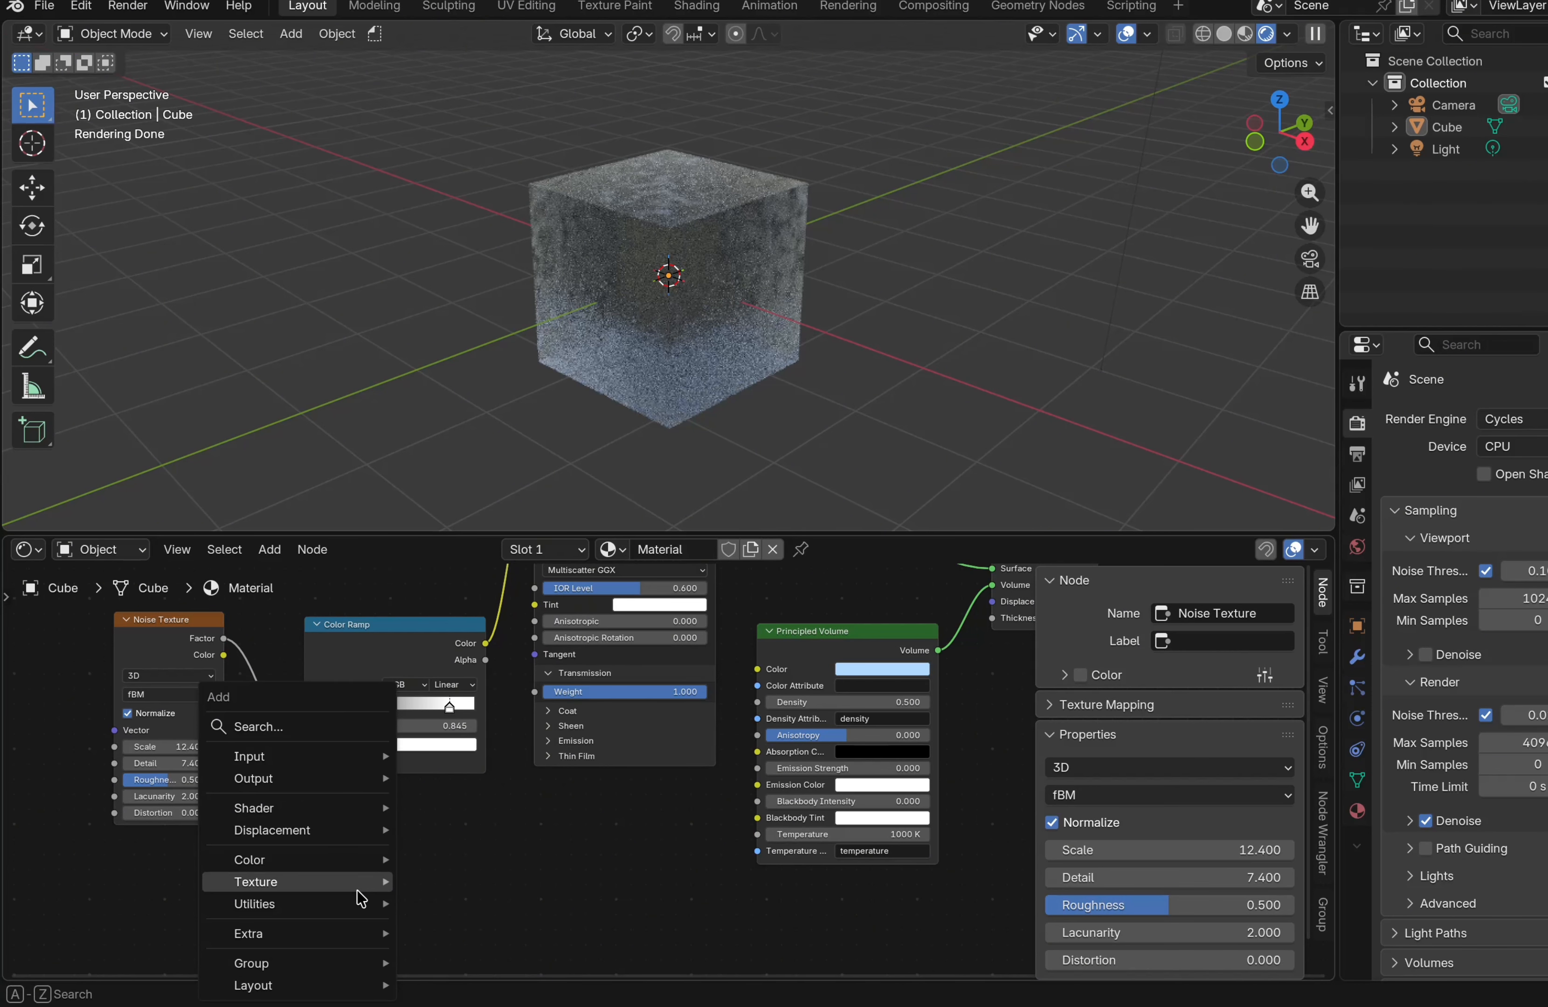
pyautogui.write('bump')
pyautogui.press('Return')
pyautogui.click(442, 812)
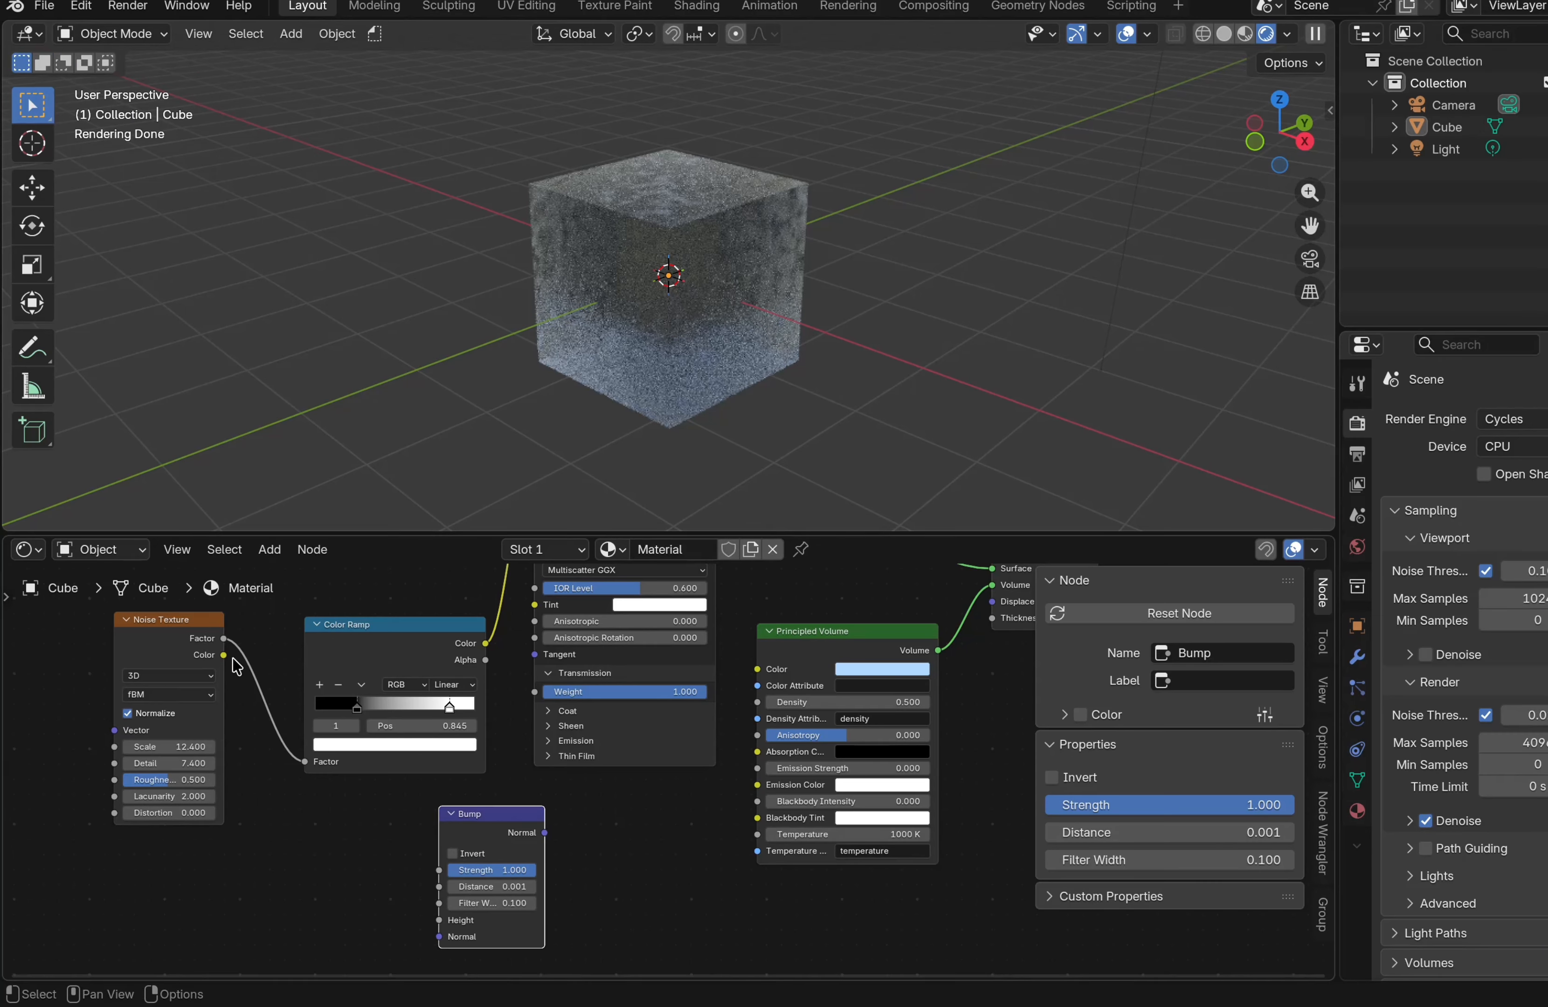
# Connect the Noise Texture Factor to the Bump Height and the Bump Normal to the Principled BSDF Normal
pyautogui.moveTo(224, 638); pyautogui.dragTo(445, 923)
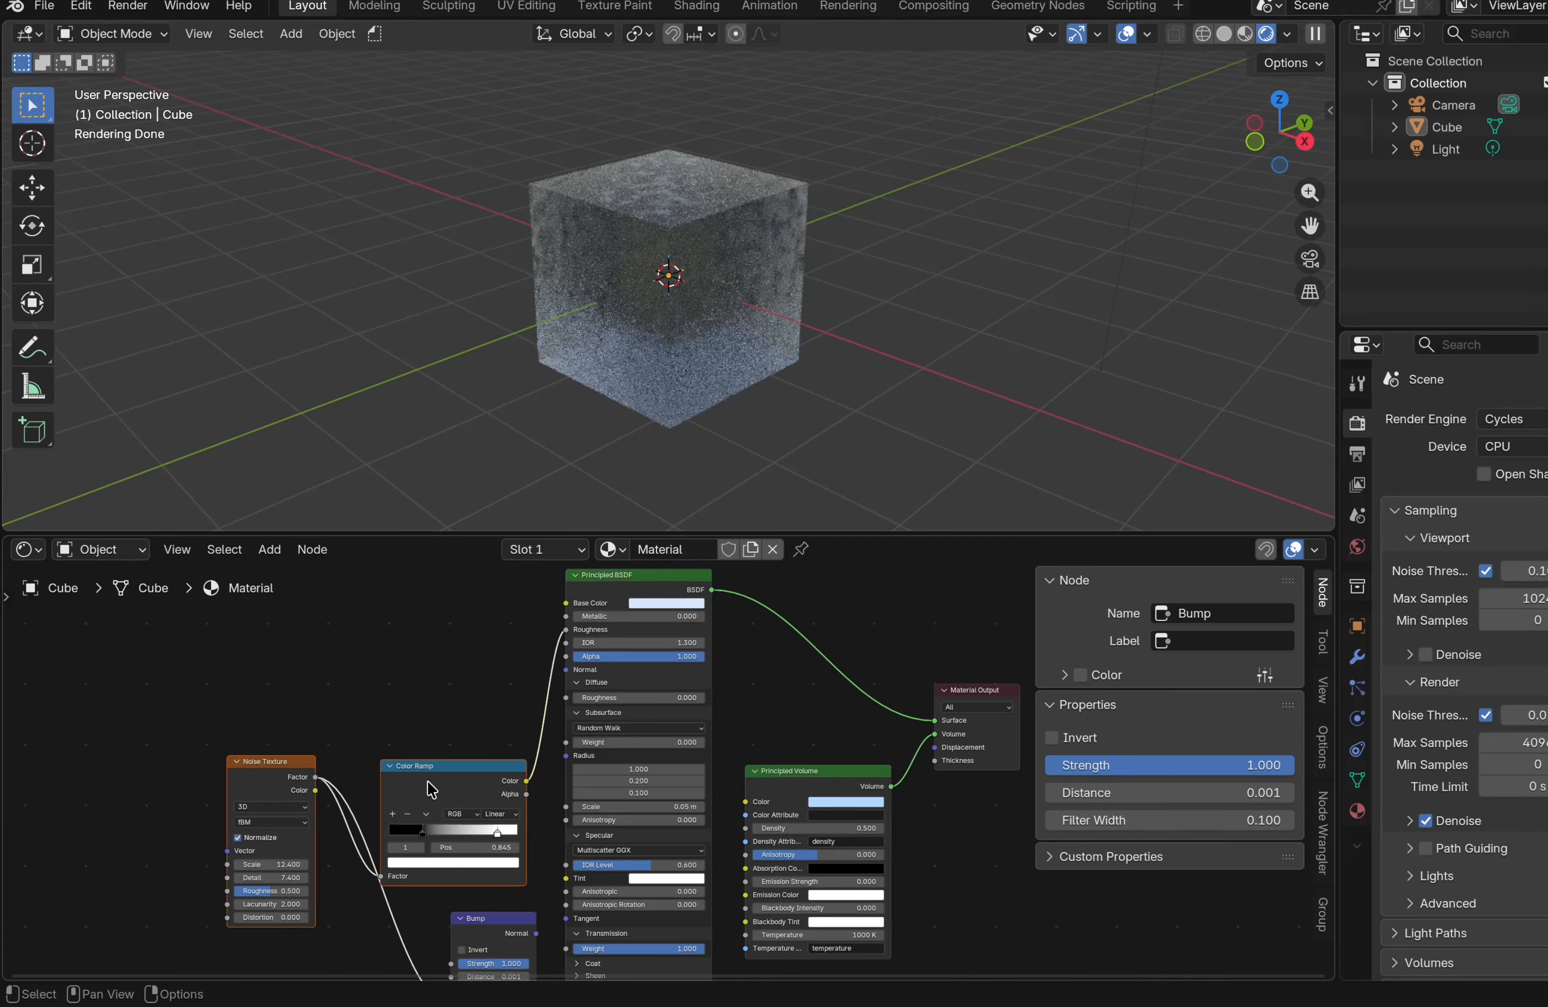
pyautogui.moveTo(422, 778); pyautogui.dragTo(244, 708)
pyautogui.moveTo(461, 918); pyautogui.dragTo(566, 678)
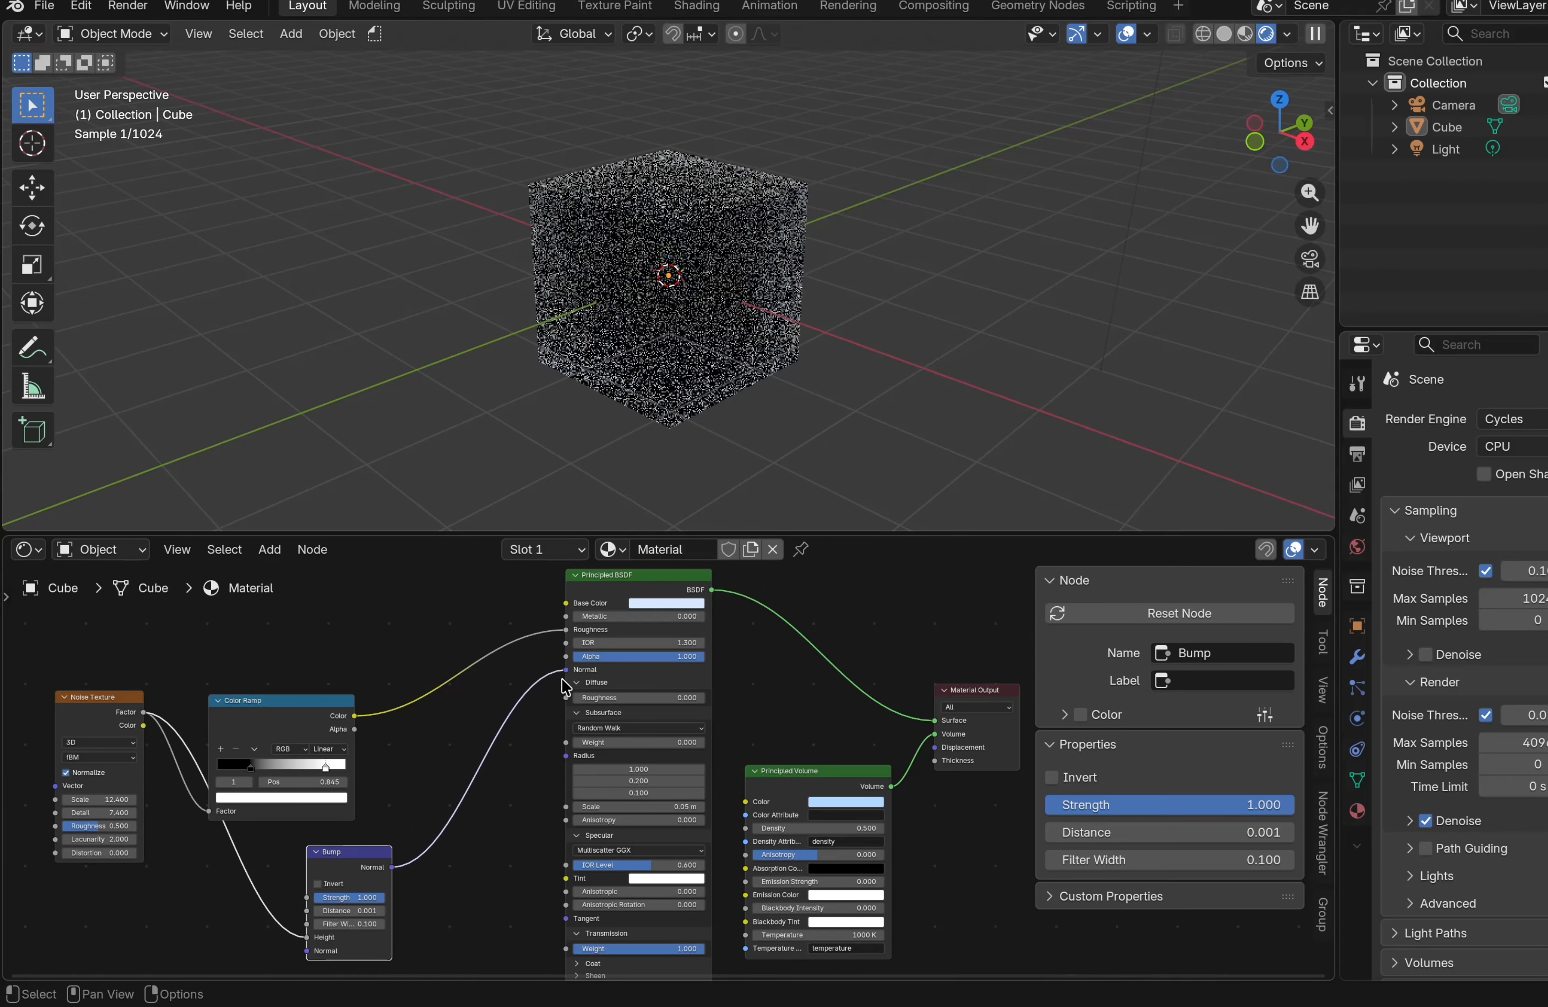
# Set the material's surface displacement method to Displacement and Bump
pyautogui.click(1357, 811)
pyautogui.scroll(-10, 1465, 687)
pyautogui.click(1484, 812)
pyautogui.click(1484, 883)
pyautogui.scroll(4, 821, 420)
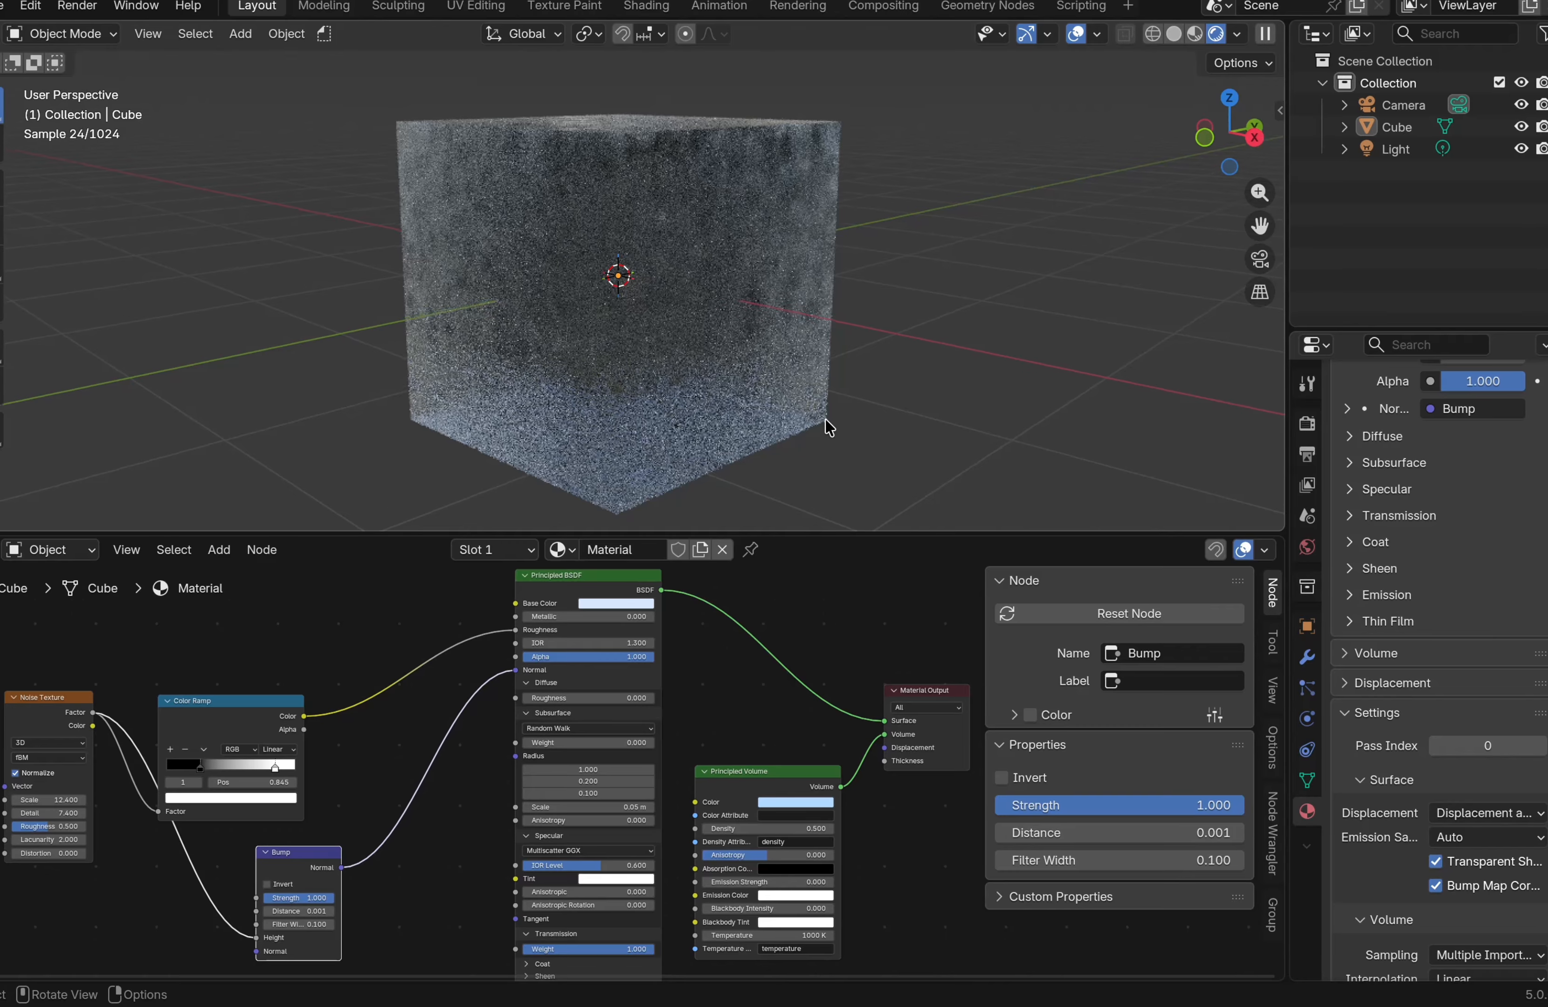
# Orbit the viewport to inspect the rendered cube
pyautogui.hscroll(-5, 822, 420)
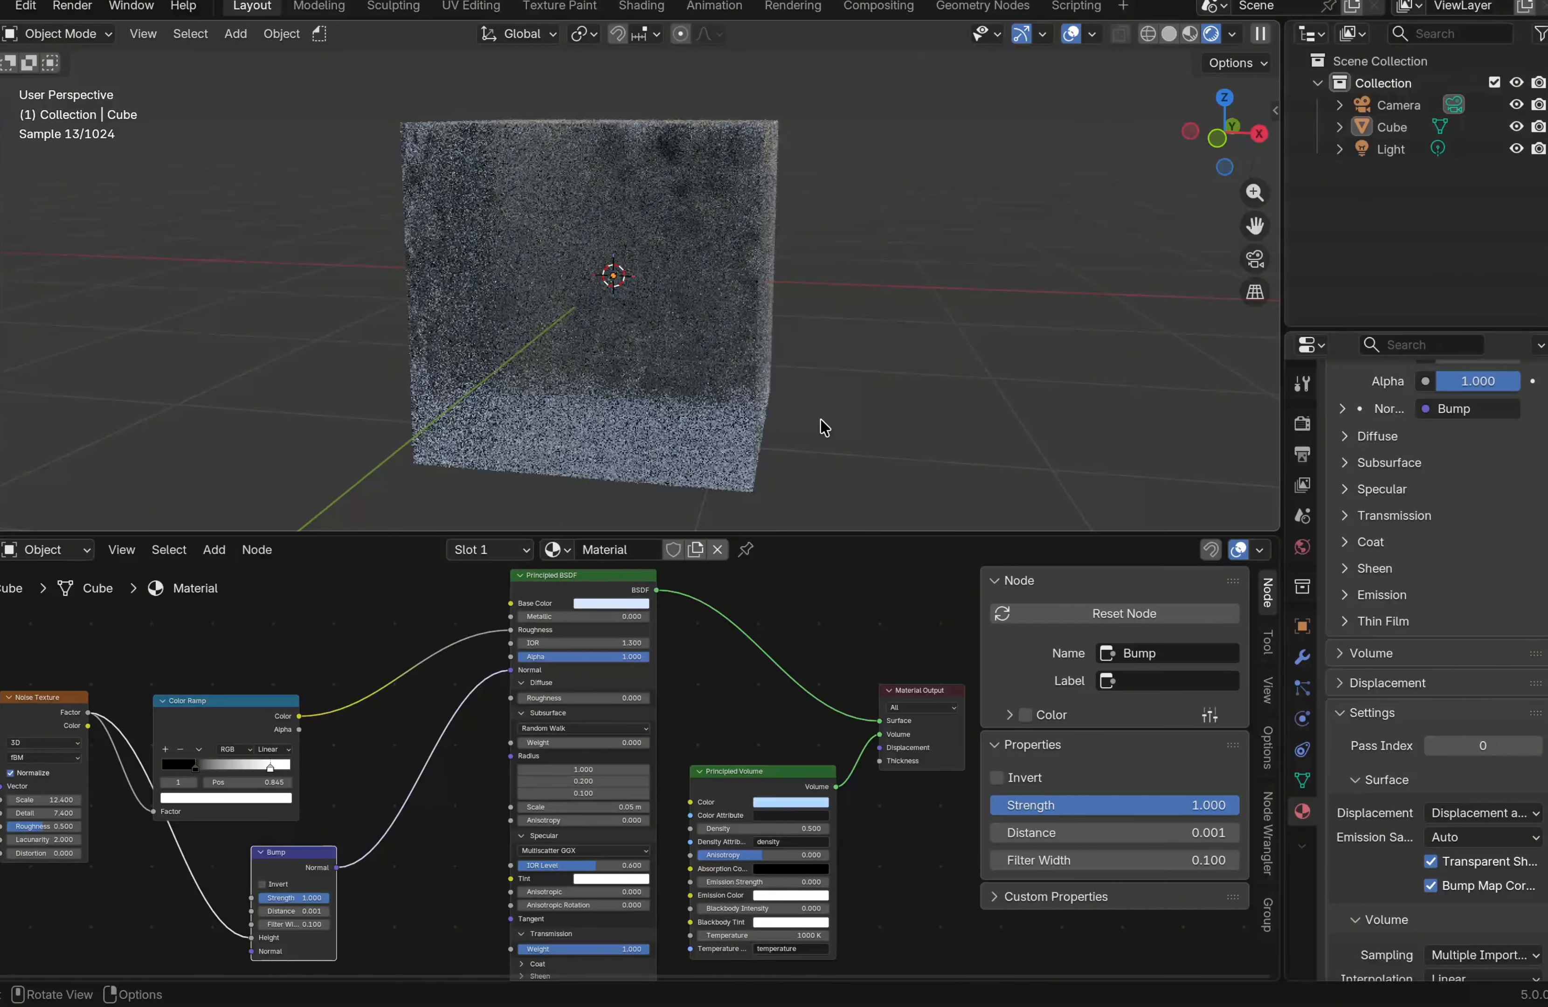
pyautogui.hscroll(5, 822, 420)
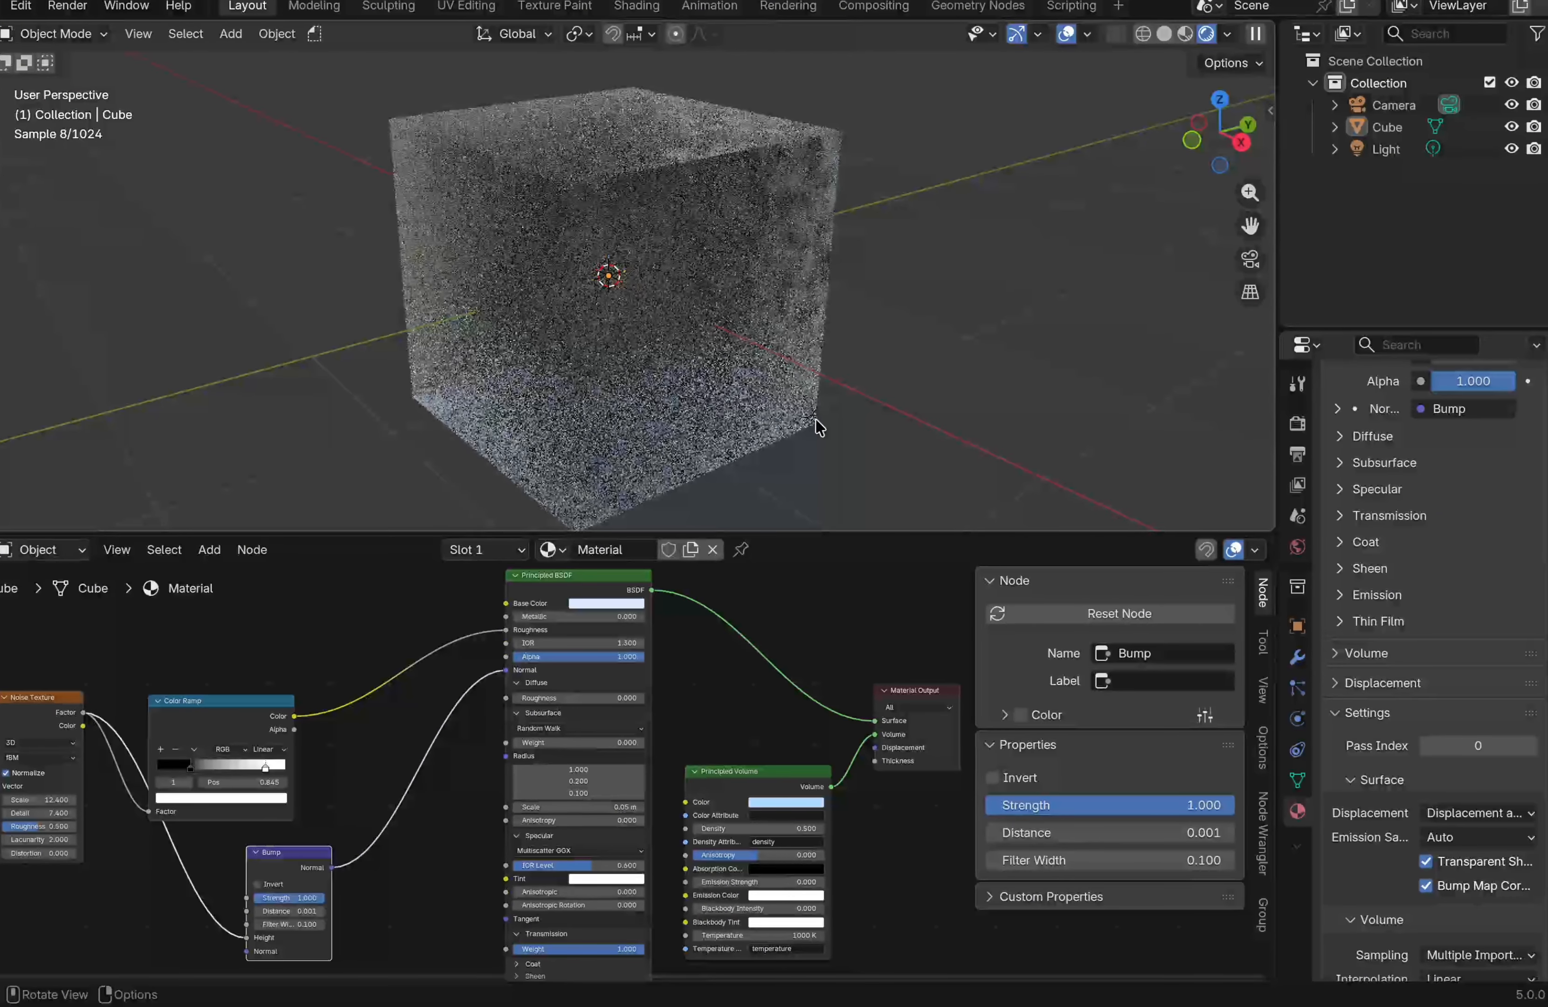
pyautogui.moveTo(811, 532); pyautogui.dragTo(807, 655)
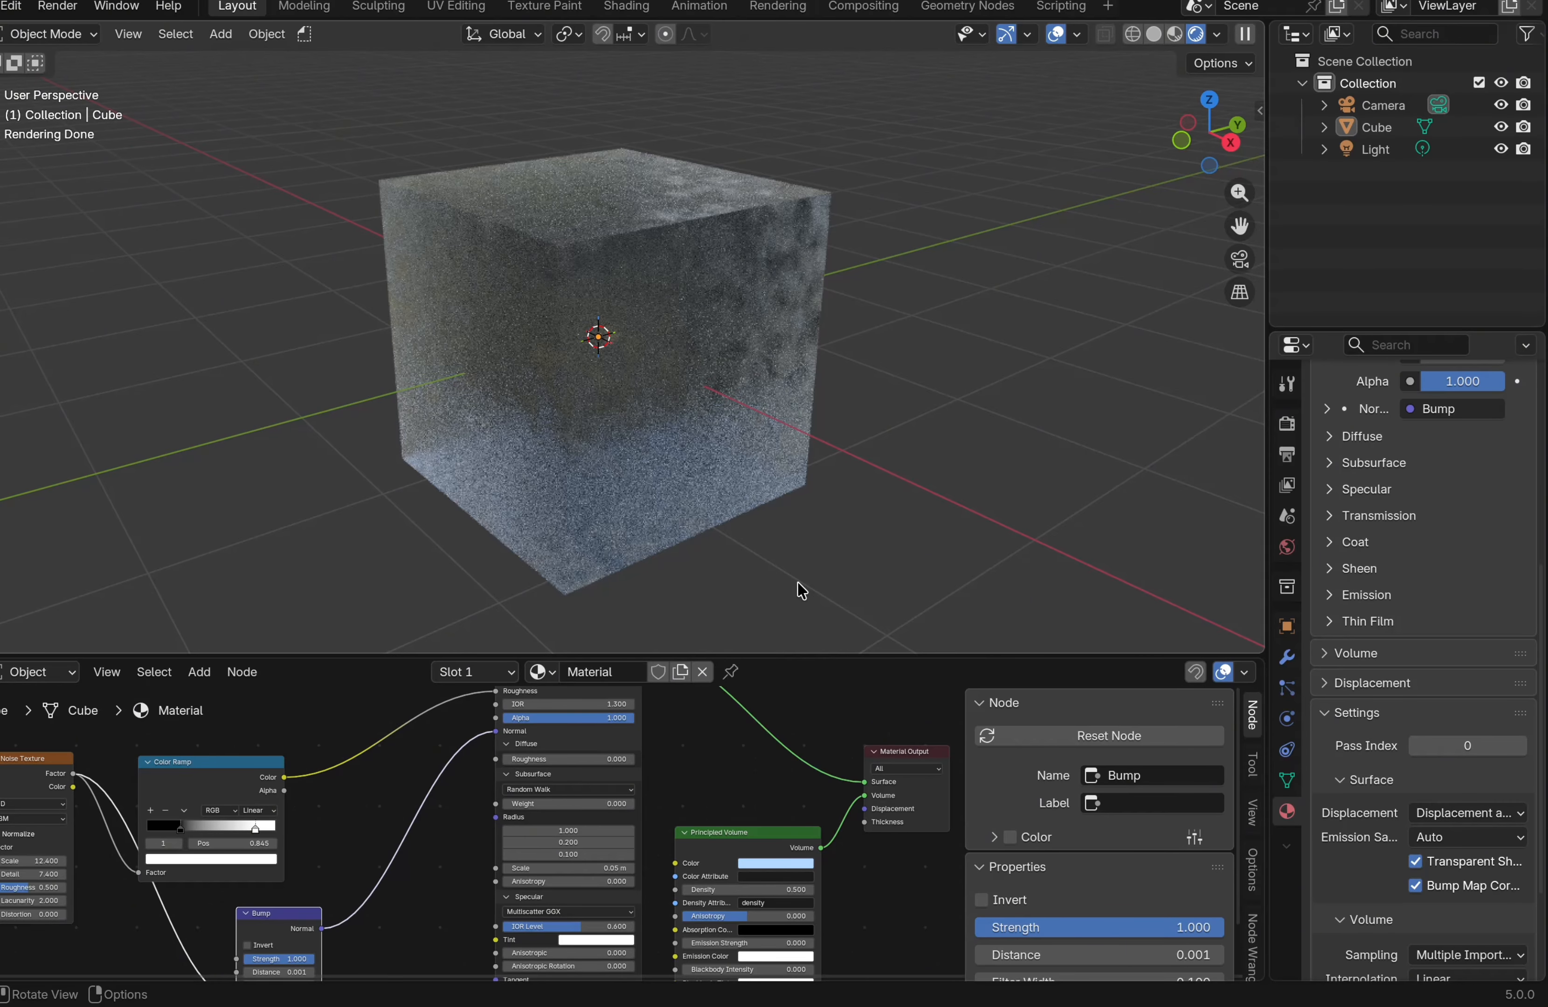